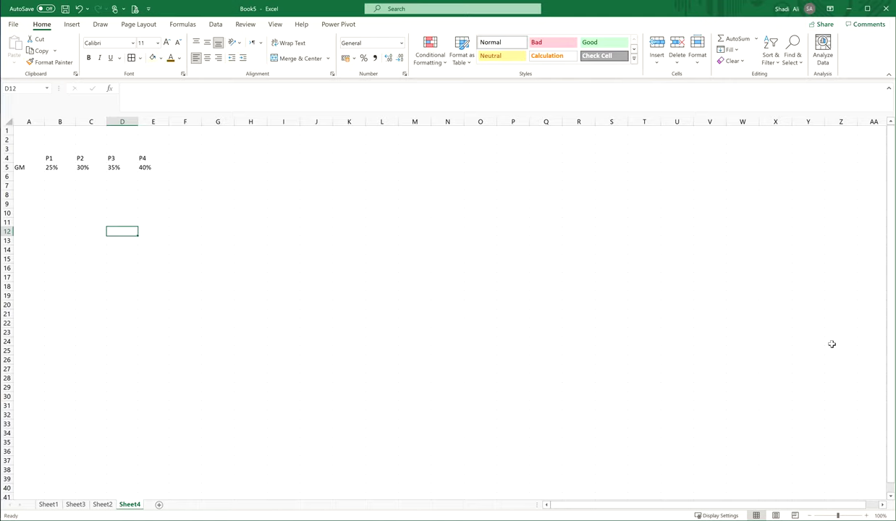
- Select the GM table in A4:E5, with P1–P4 at 25%, 30%, 35% and 40%
left_click_drag(29, 158, 153, 167)
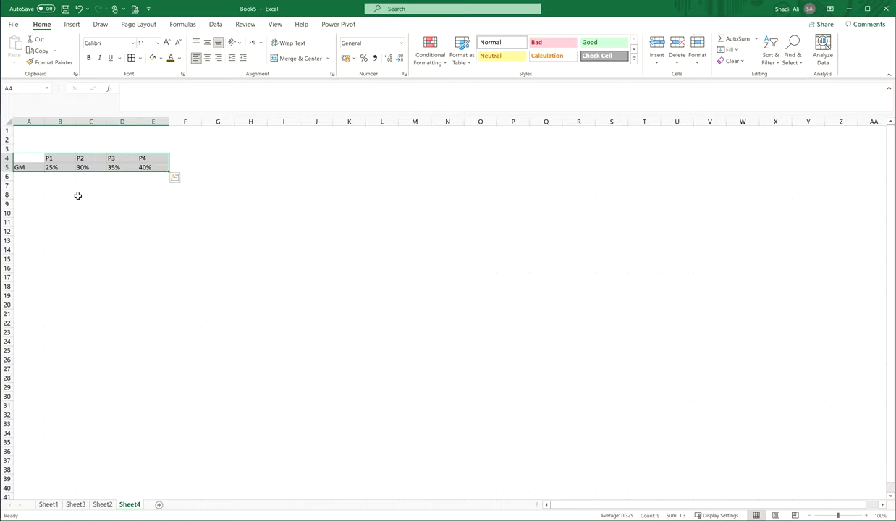
- Add a 'Top' row of 1% under P1–P4 and select the table A4:E6
left_click(40, 186)
type("Top")
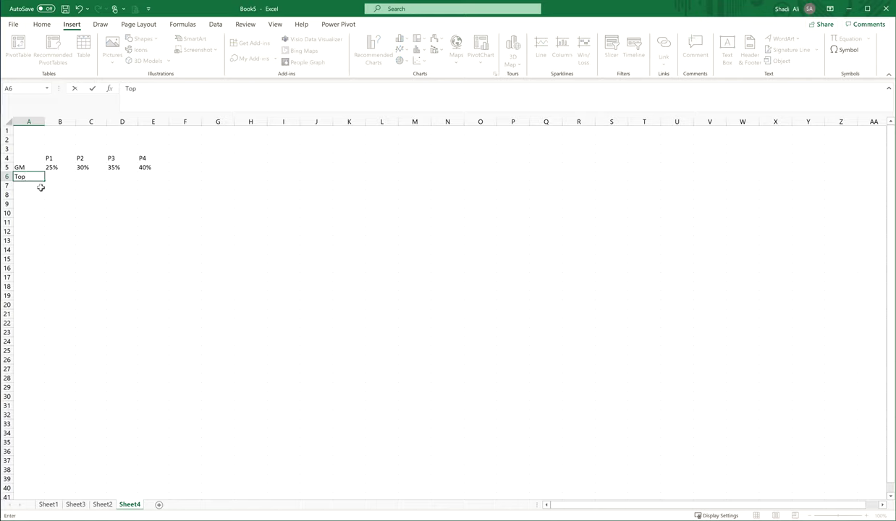
key("Tab")
type("1")
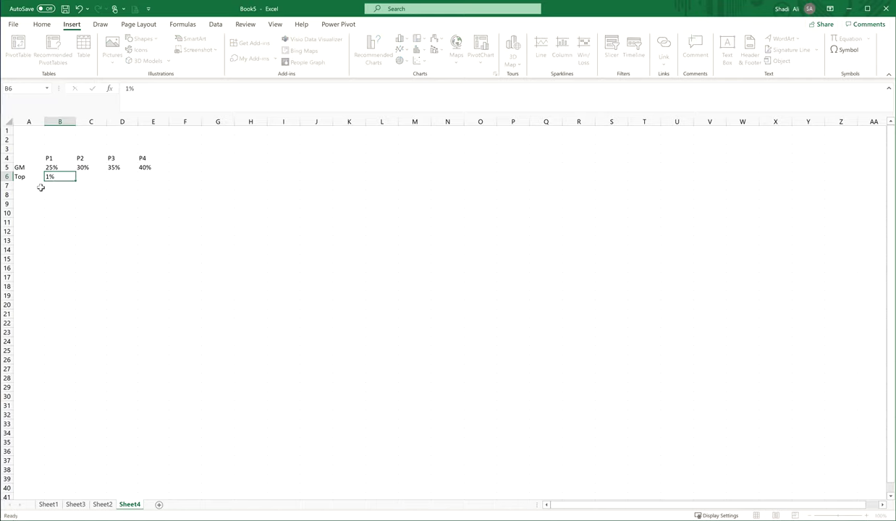
key("Return")
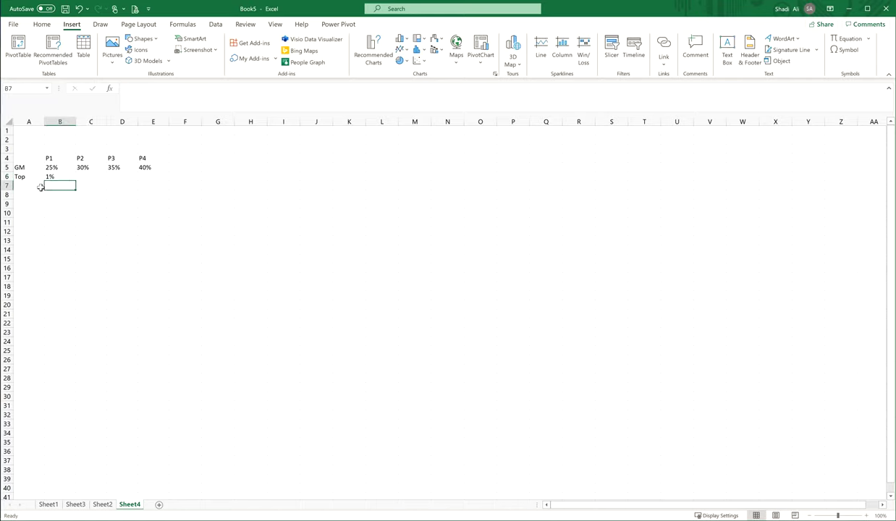
key("Up")
key("shift+Right")
key("shift+Right")
key("shift+Right")
key("ctrl+r")
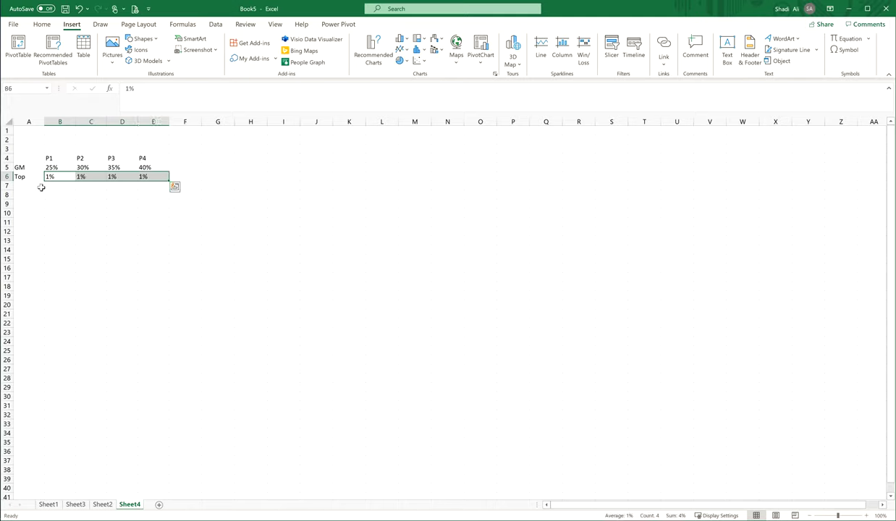
mouse_move(29, 153)
left_mouse_down()
mouse_move(150, 170)
mouse_move(149, 178)
left_mouse_up()
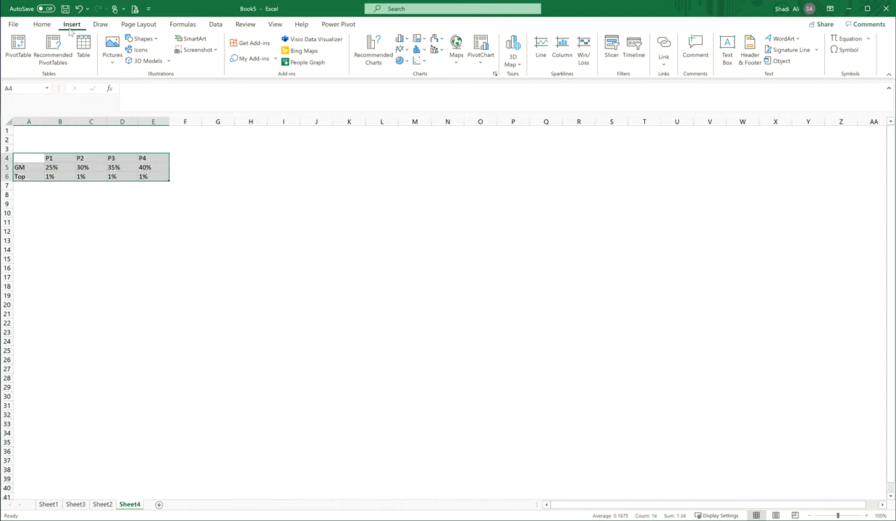
- Insert a 3-D stacked column chart of the GM and Top rows and enlarge it
left_click(401, 40)
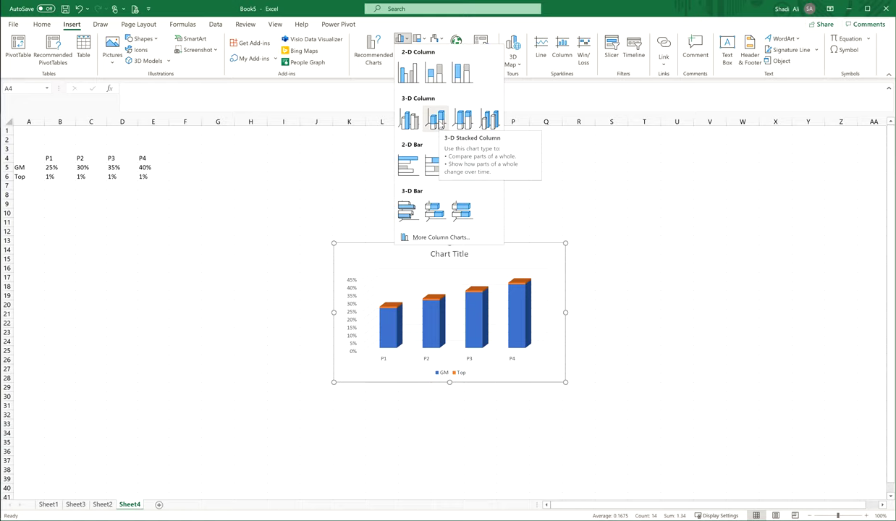
left_click(436, 118)
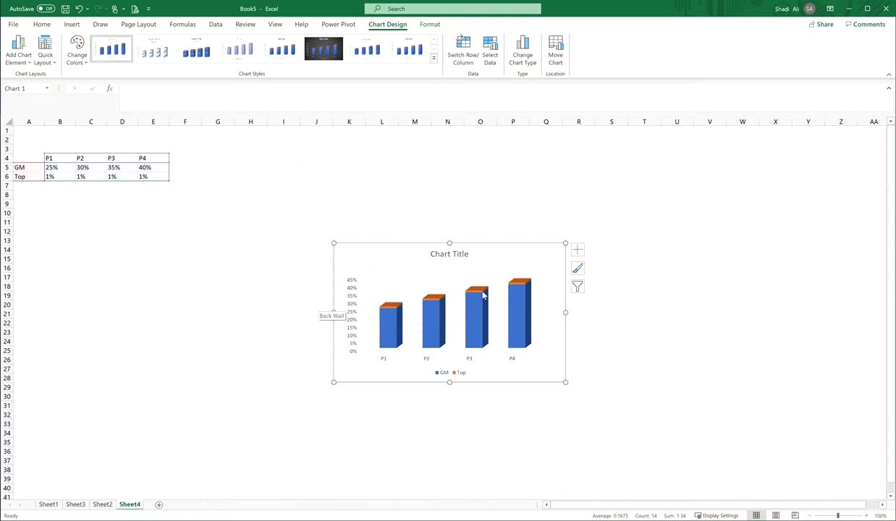
left_click_drag(565, 382, 554, 369)
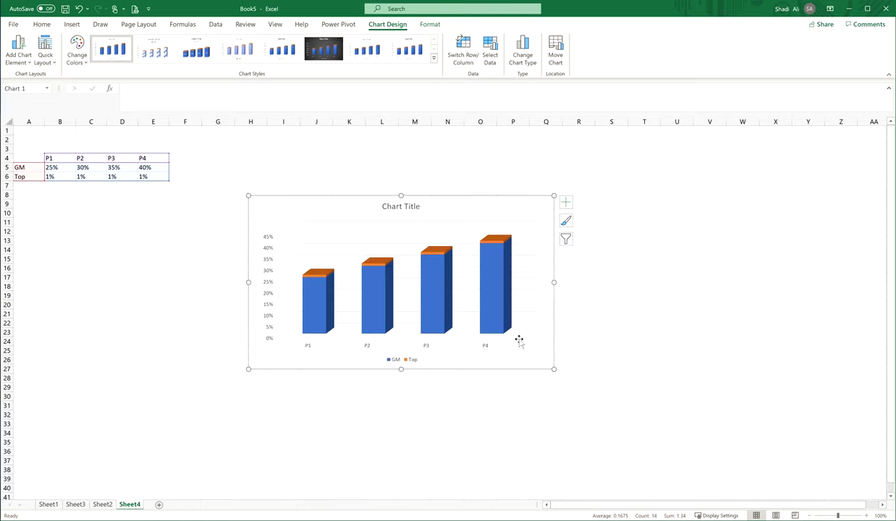
- Give the chart area a 3-D rotation of 10° on X and 10° on Y
right_click(520, 198)
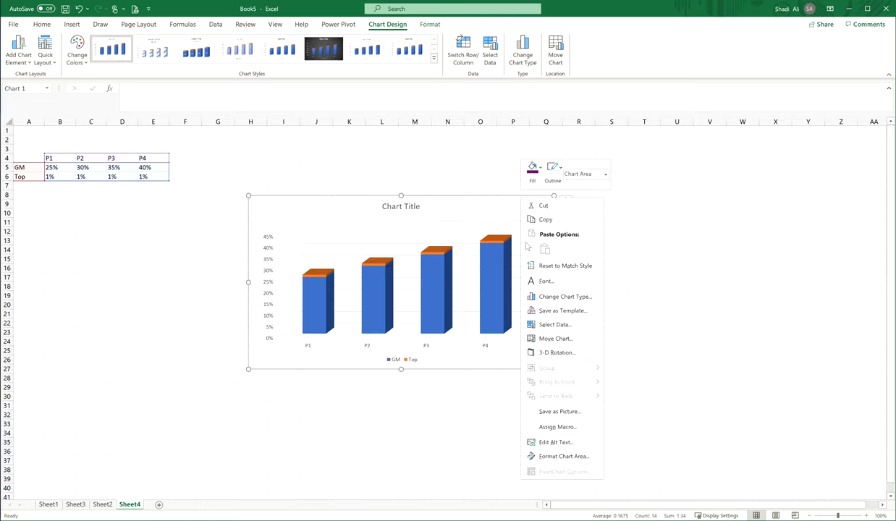
left_click(557, 457)
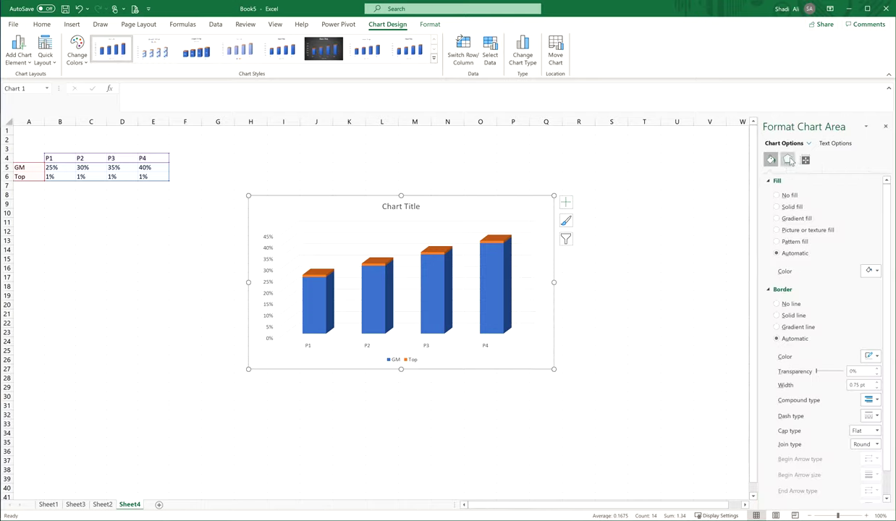
left_click(788, 160)
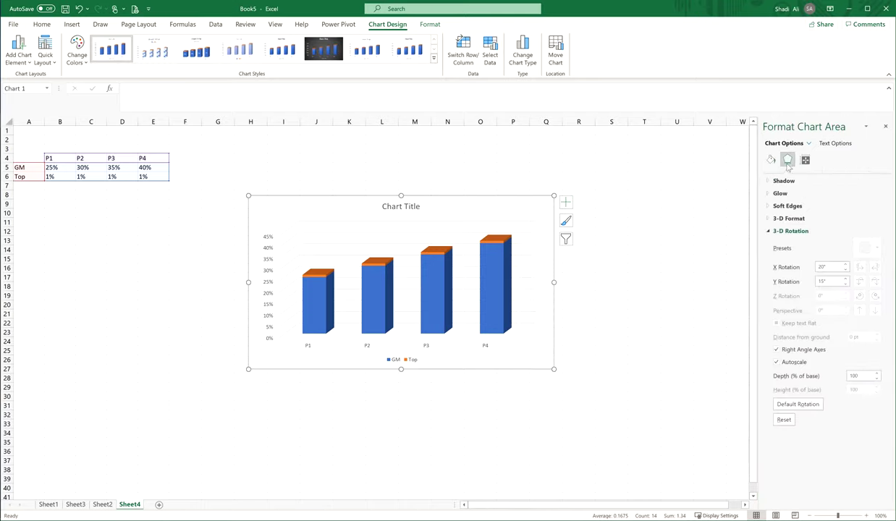
type("10")
left_click(823, 281)
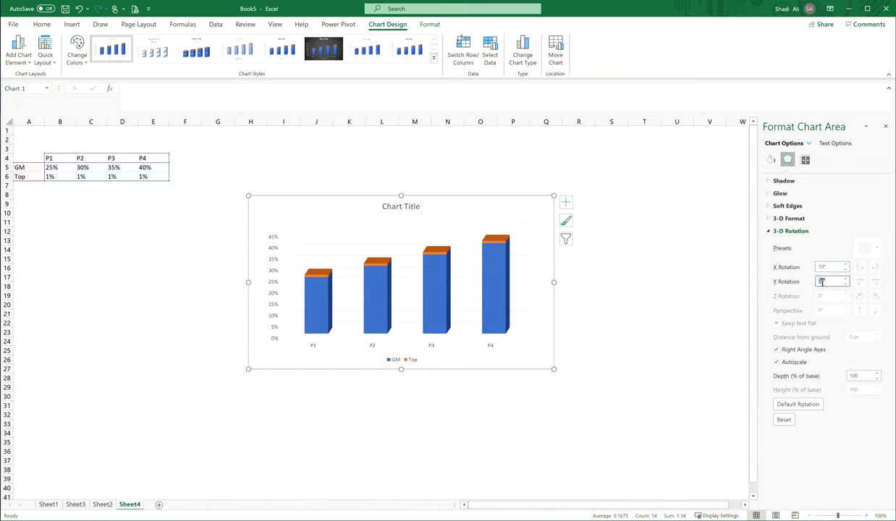
type("10")
key("Return")
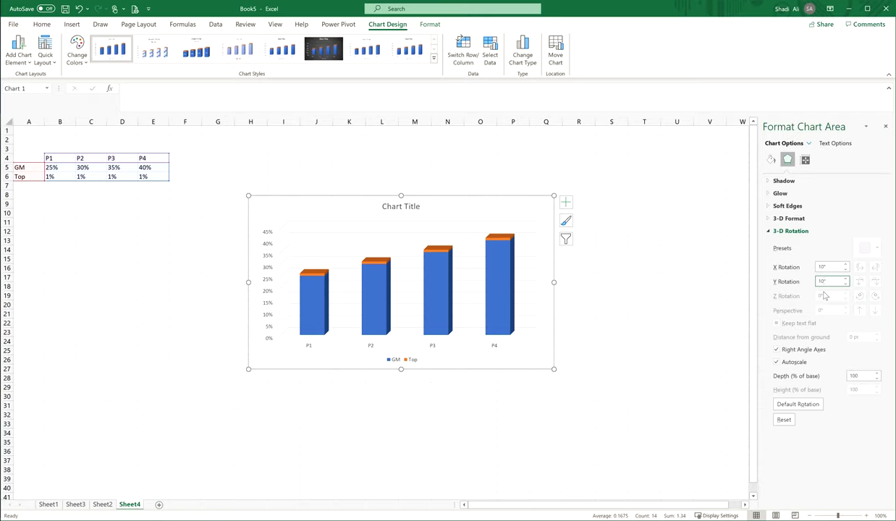
left_click(437, 275)
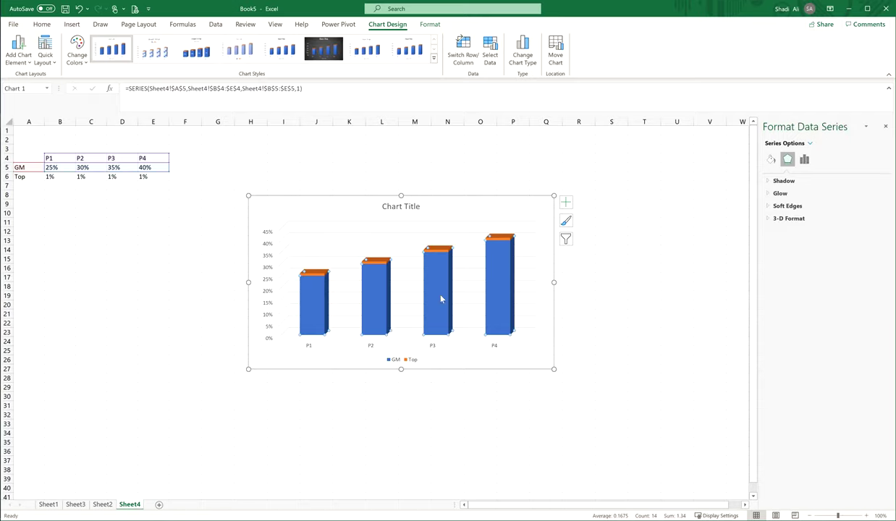
- Change the GM series column shape to Cylinder
left_click(805, 159)
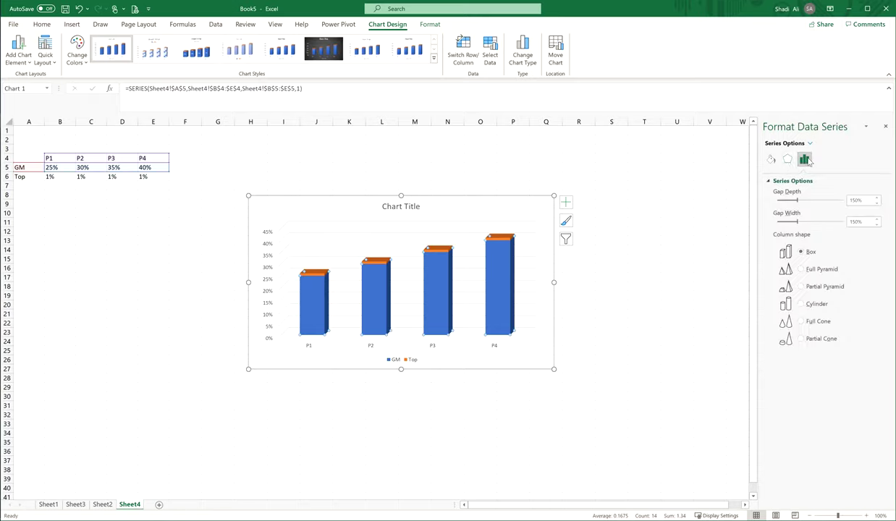
left_click(801, 304)
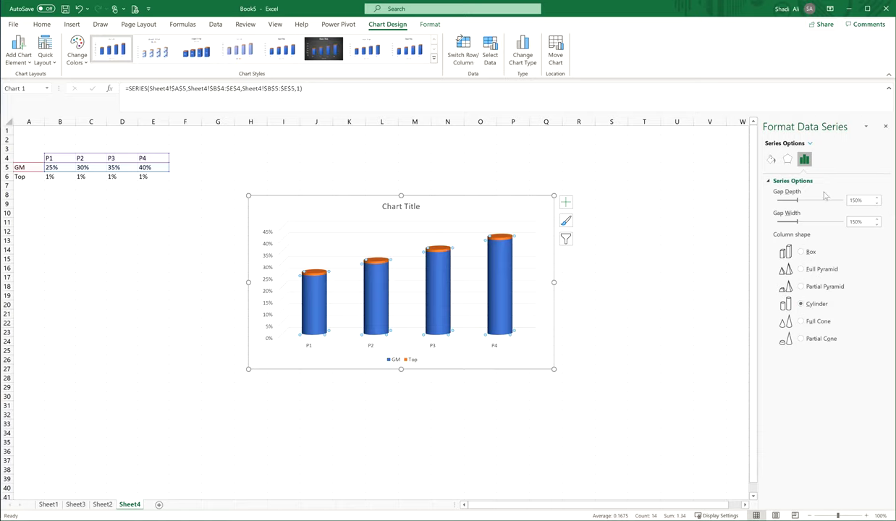
left_click(504, 202)
- Remove the axes, gridlines and legend, then widen and heighten the chart slightly
left_click(566, 203)
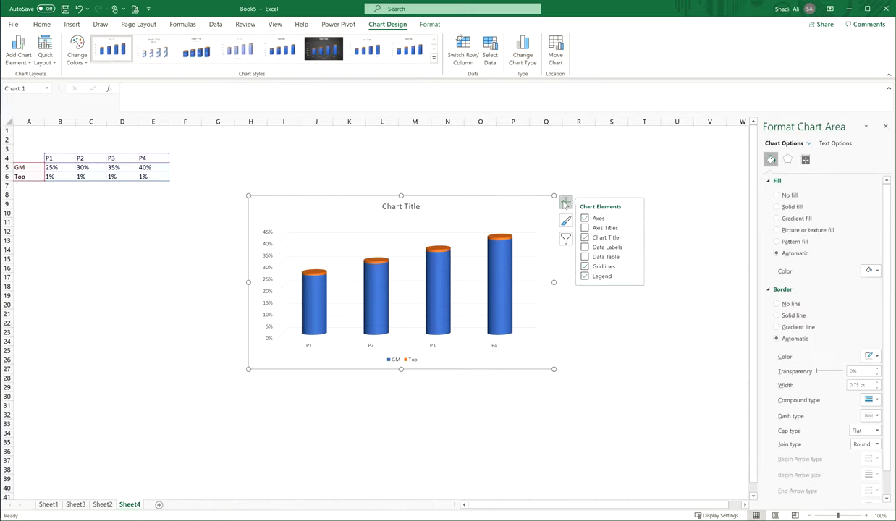
left_click(584, 219)
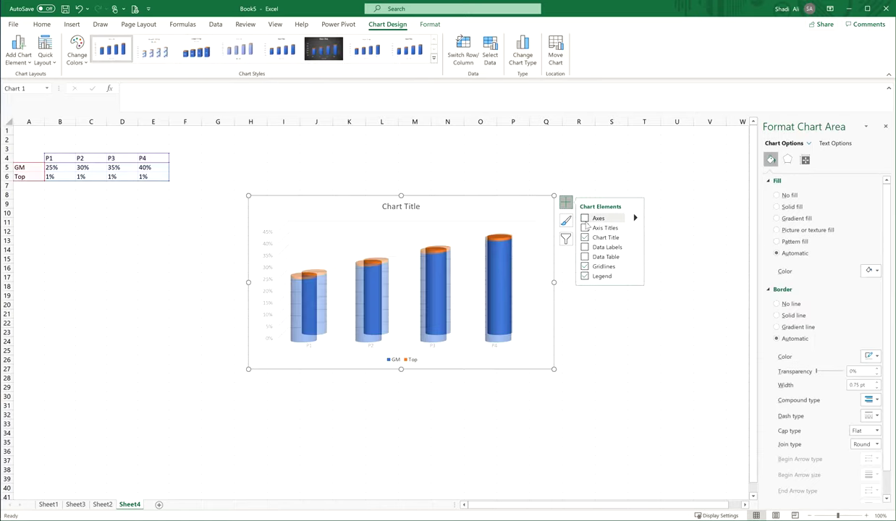
left_click(585, 266)
left_click(585, 276)
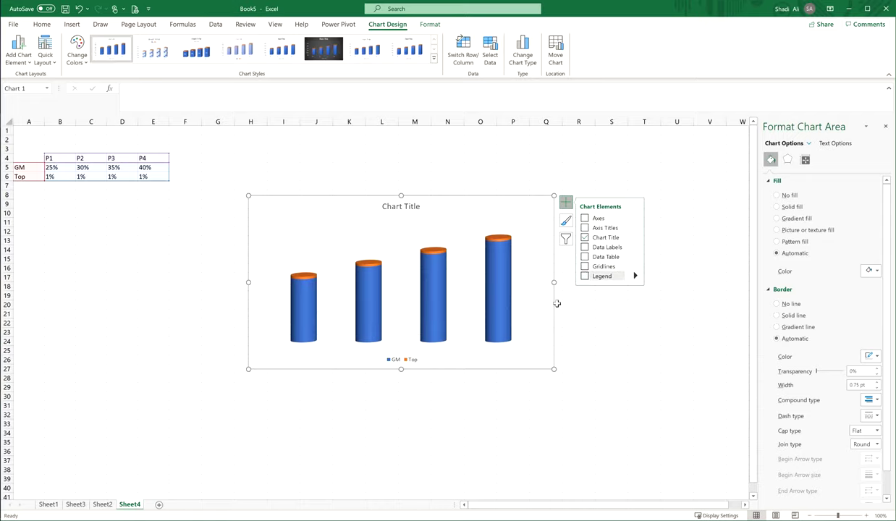
left_click_drag(246, 283, 230, 283)
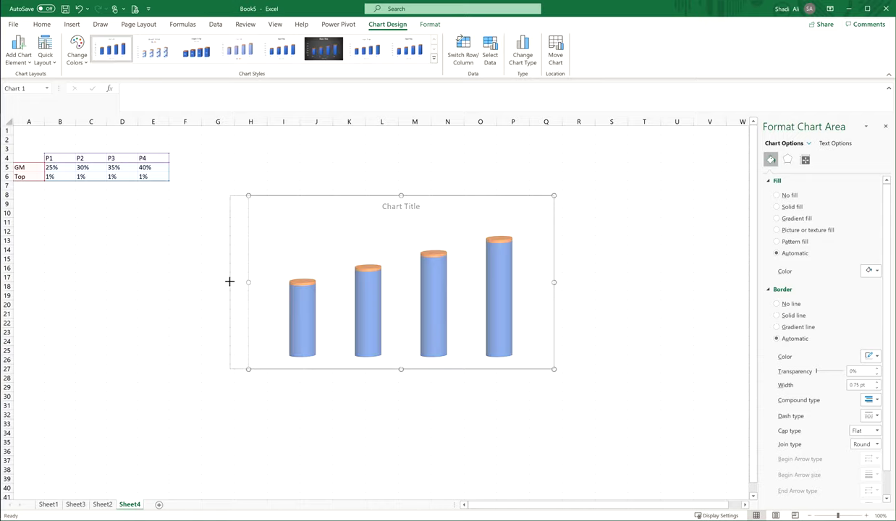
left_click_drag(392, 370, 393, 375)
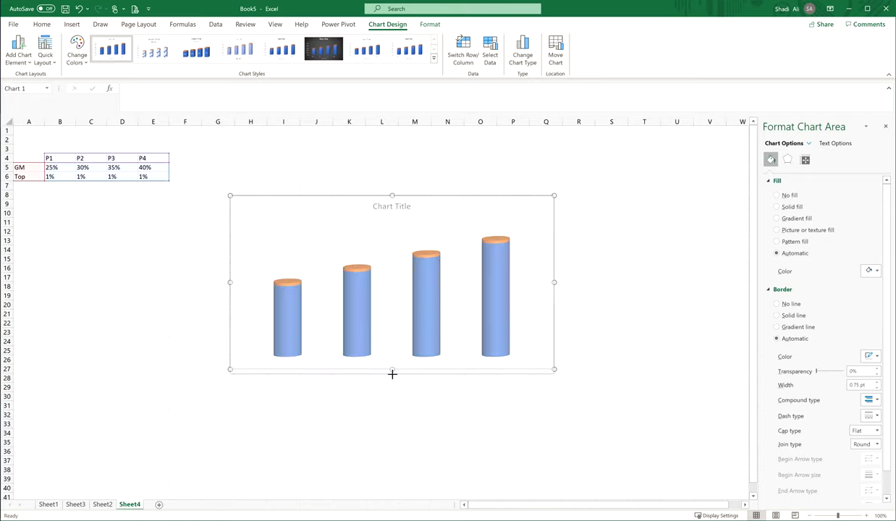
- Add data labels showing the GM percentages on the cylinders
left_click(298, 325)
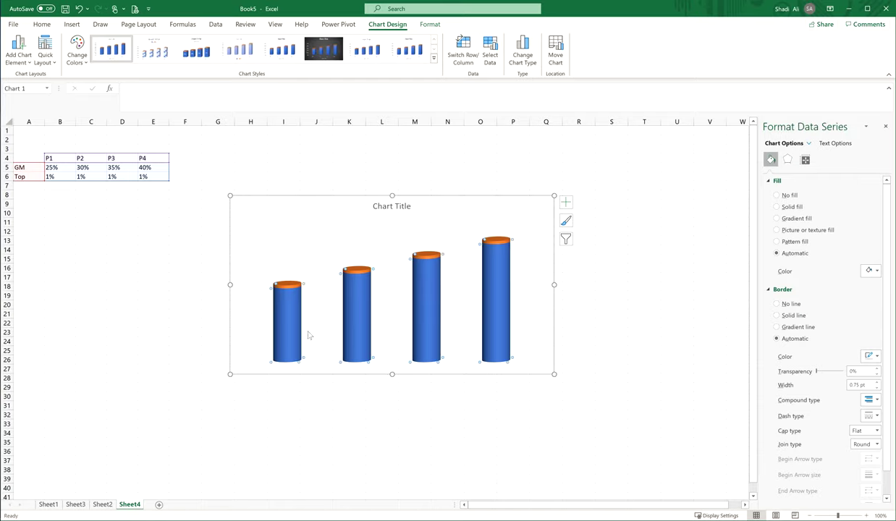
right_click(299, 329)
left_click(334, 399)
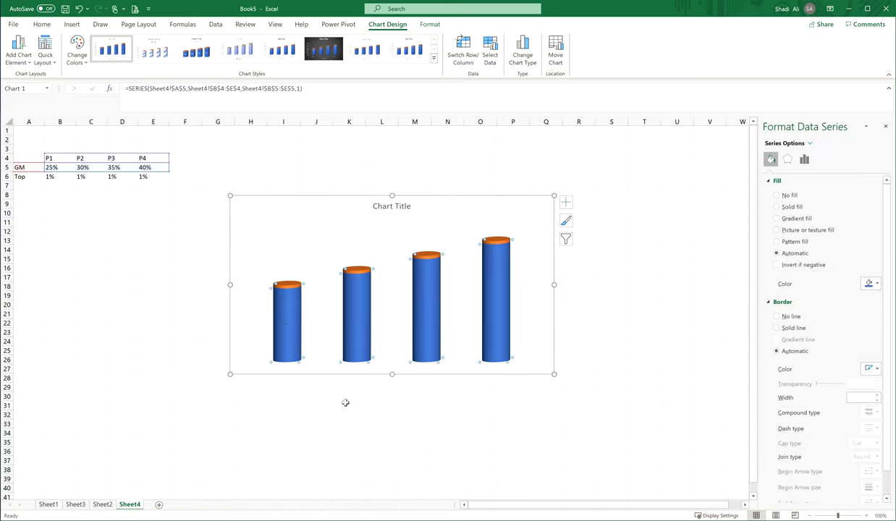
left_click(308, 398)
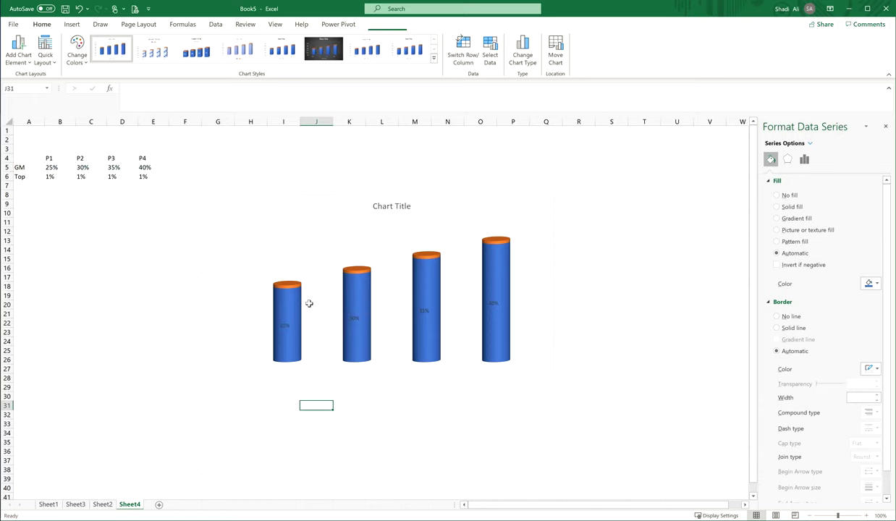
- Delete the chart title and fill the 25% P1 cylinder pink
left_click(393, 205)
key("Delete")
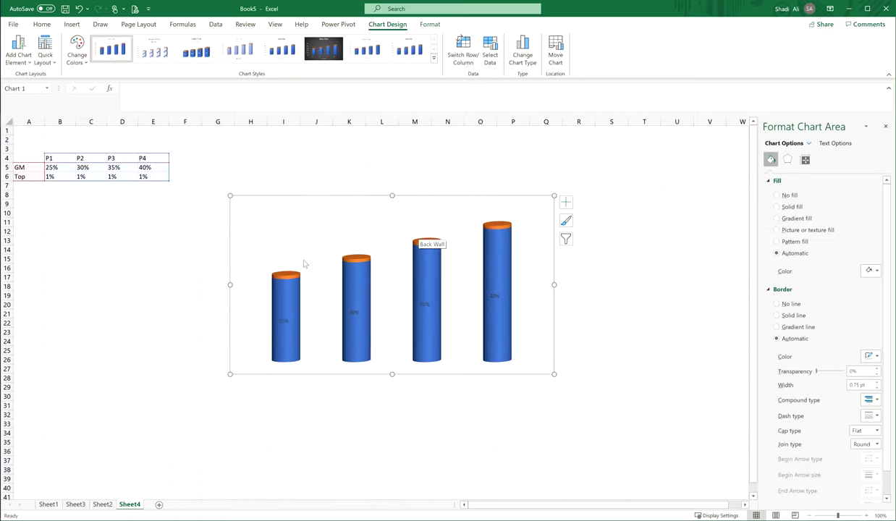
left_click(284, 272)
left_click(288, 302)
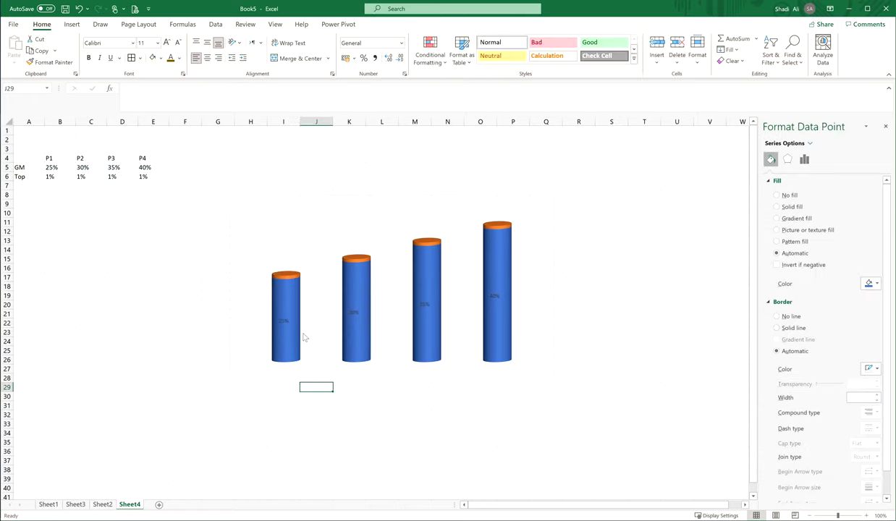
left_click(288, 301)
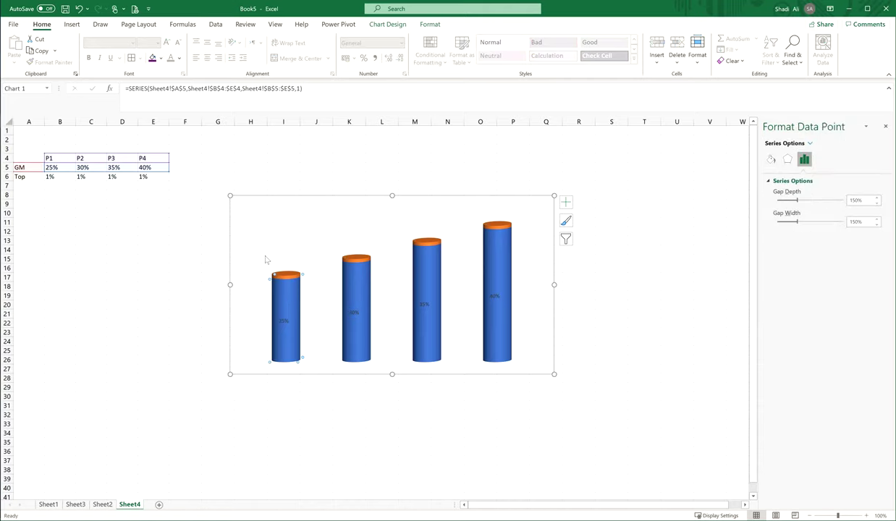
left_click(420, 28)
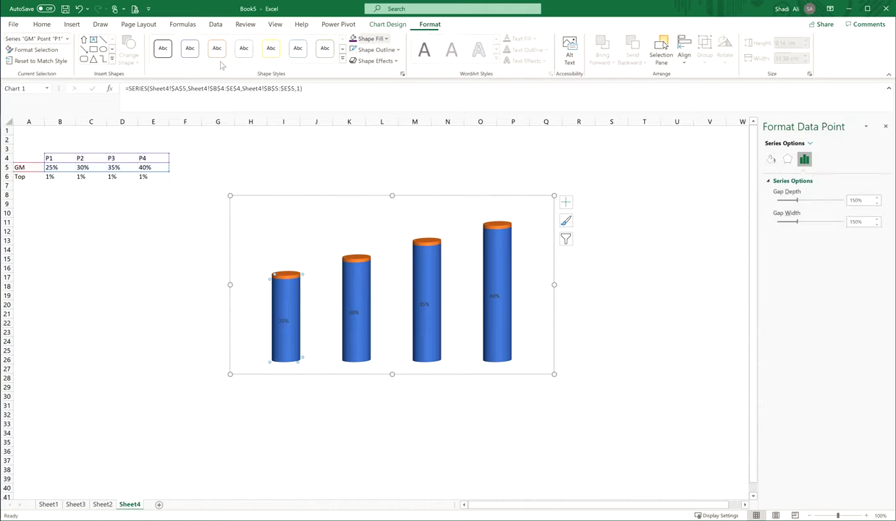
left_click(387, 38)
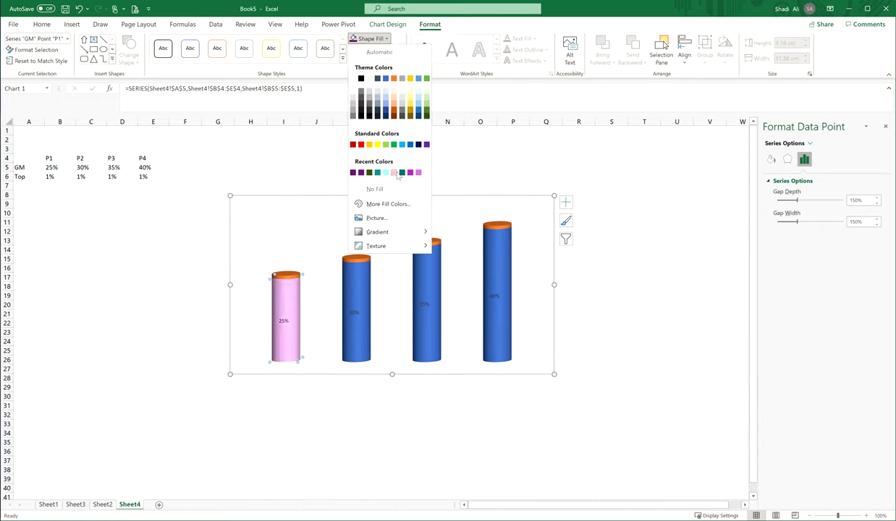
left_click(396, 174)
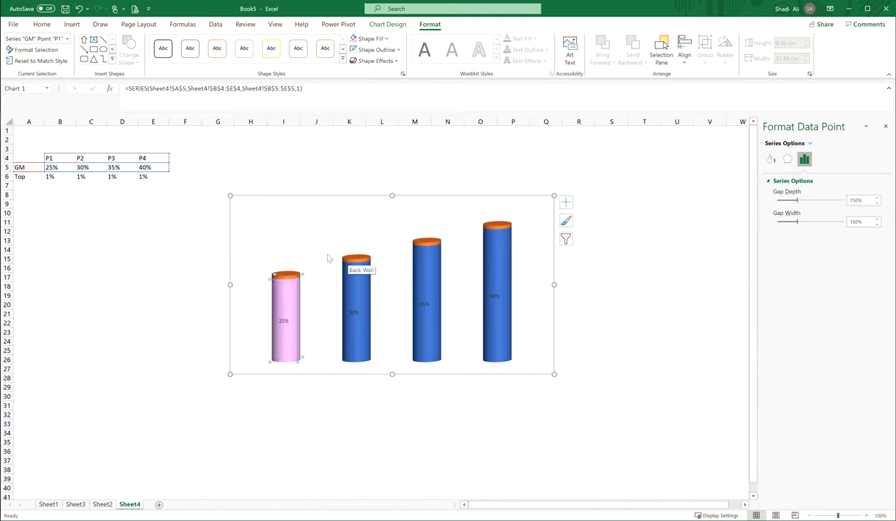
left_click(287, 277)
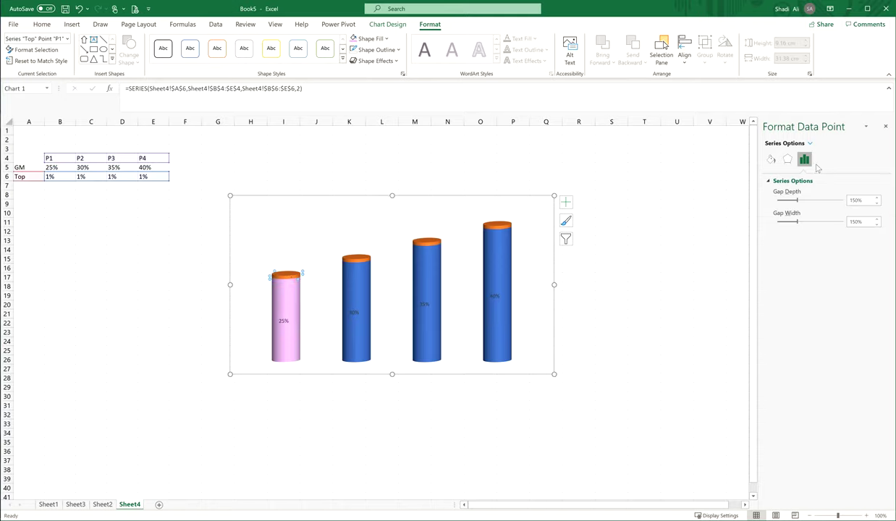
- Give the P1 cap a gradient fill with a pink stop and a dark leftmost stop
left_click(772, 160)
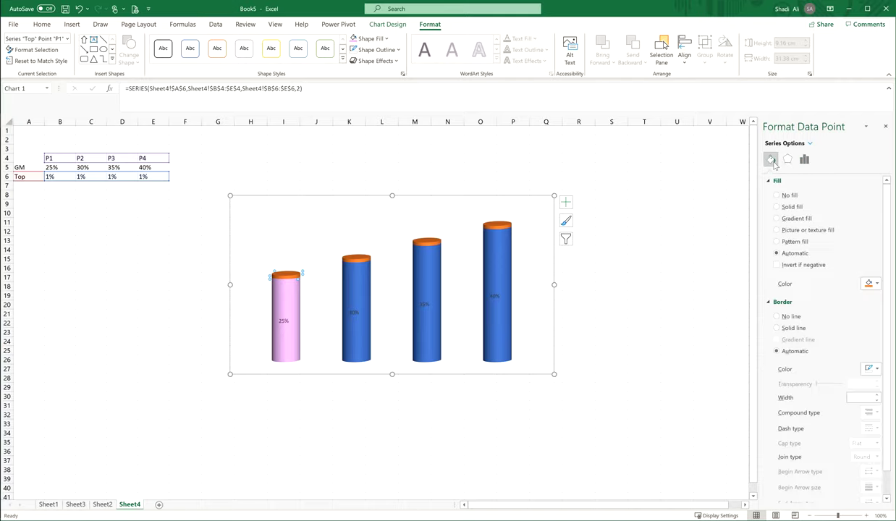
left_click(787, 159)
left_click(772, 159)
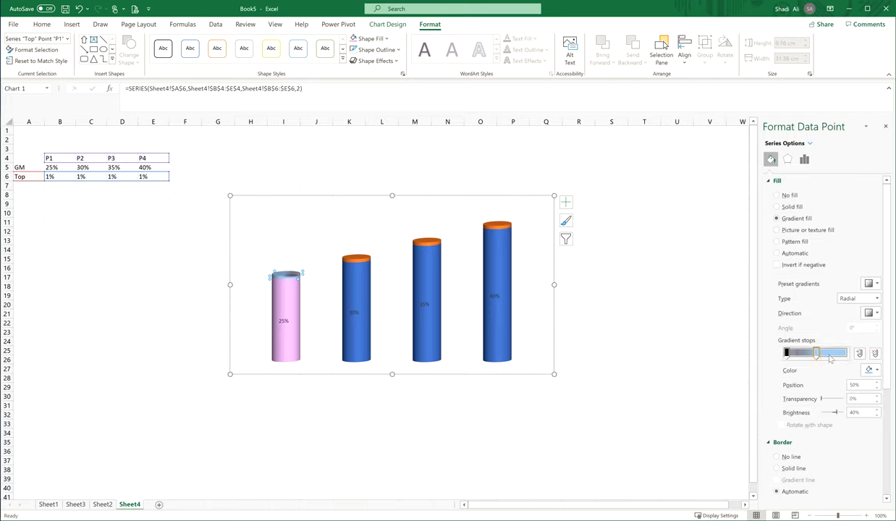
left_click(872, 370)
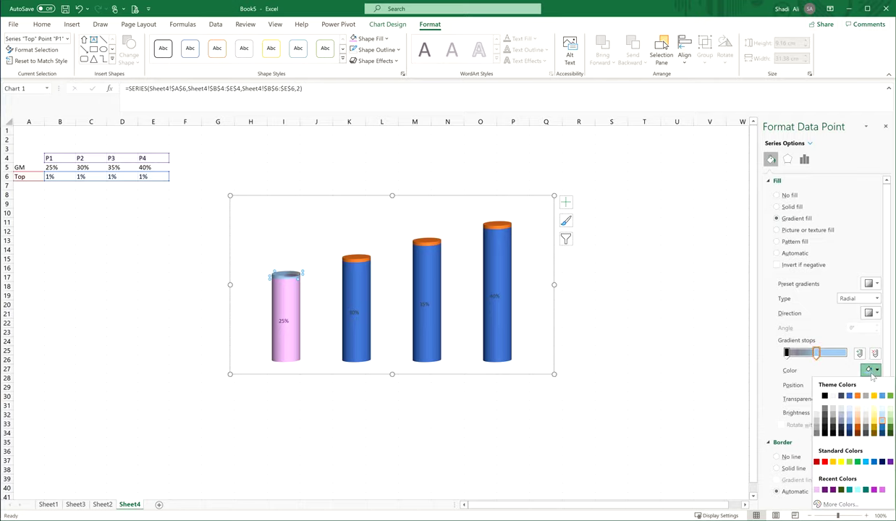
left_click(817, 490)
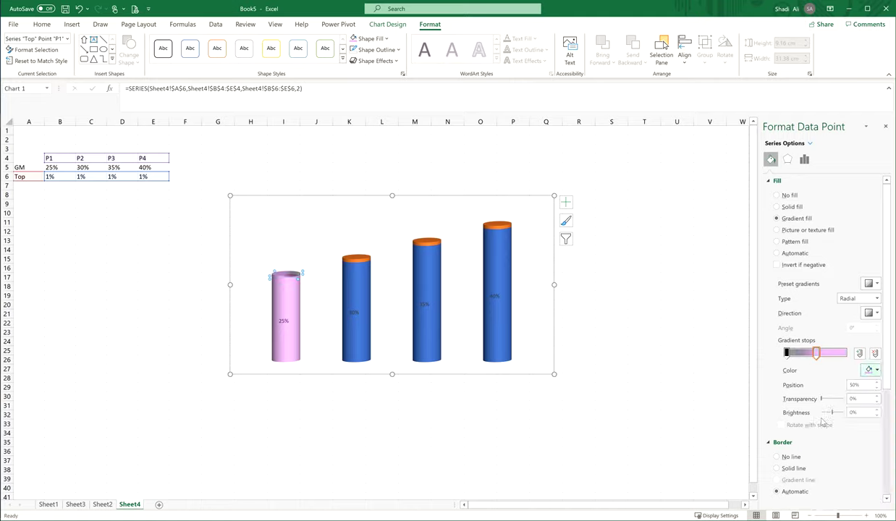
left_click(787, 353)
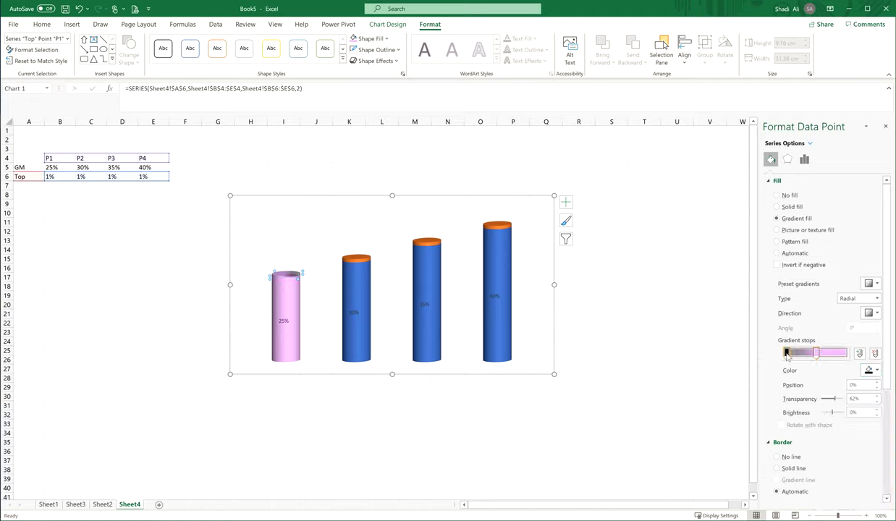
left_click(871, 371)
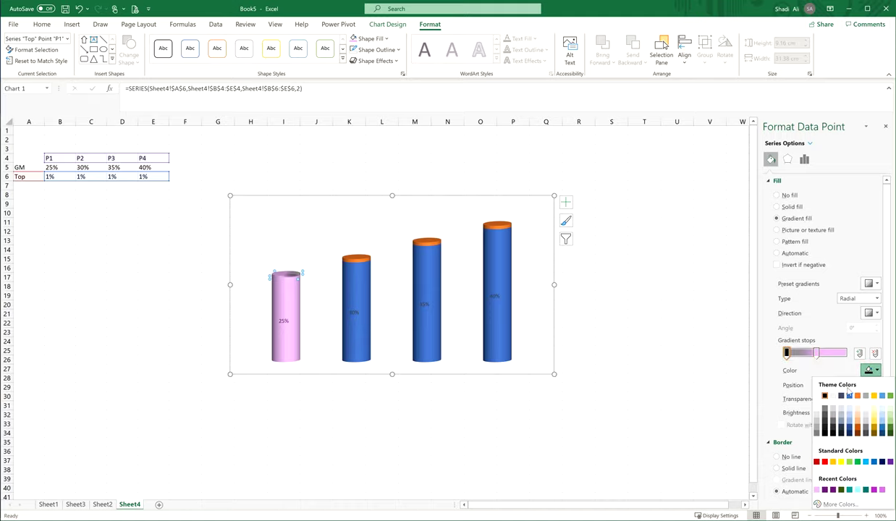
left_click(814, 429)
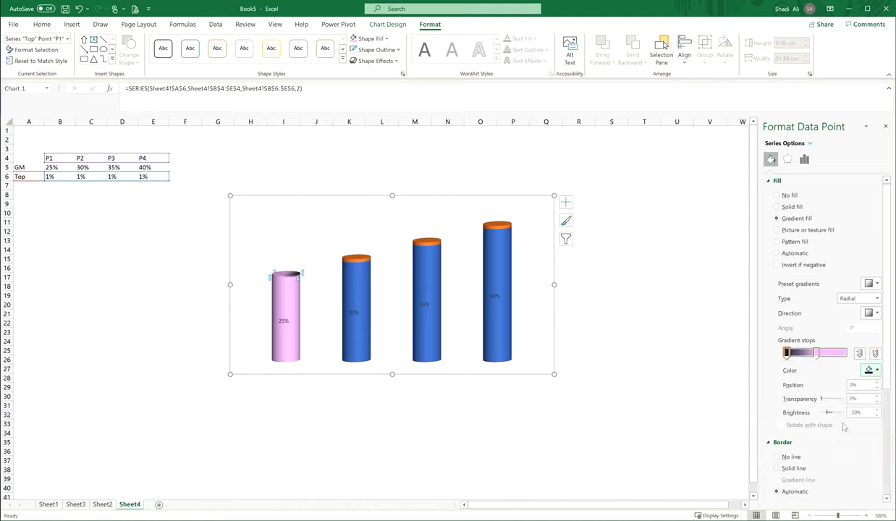
- Set the cap gradient direction to linear 135° and shift the middle stop left
left_click(818, 353)
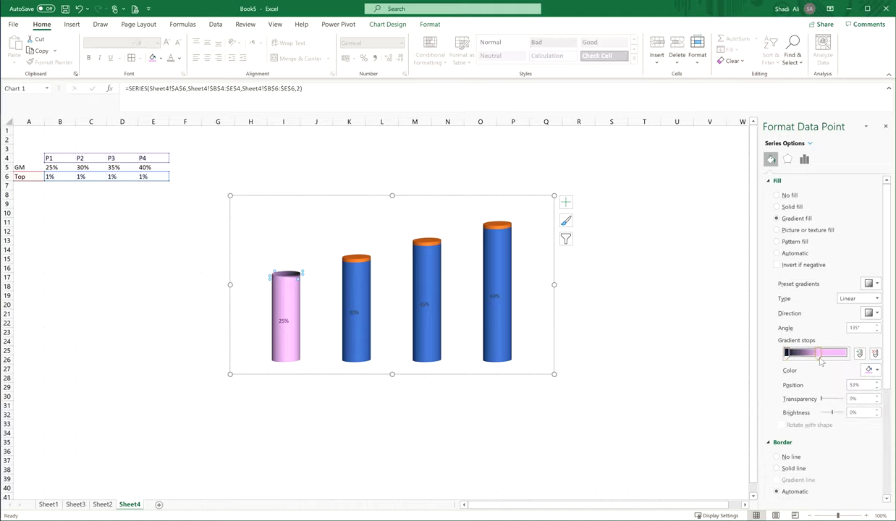
left_click(871, 313)
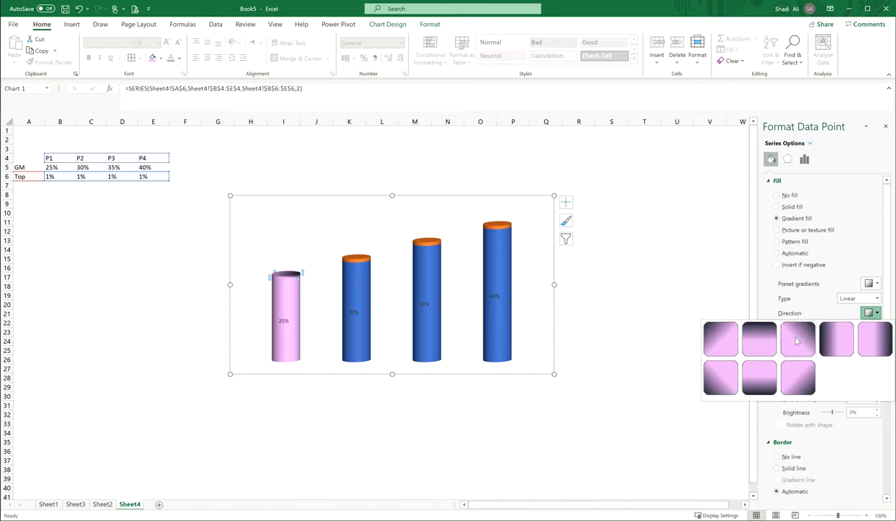
left_click(797, 341)
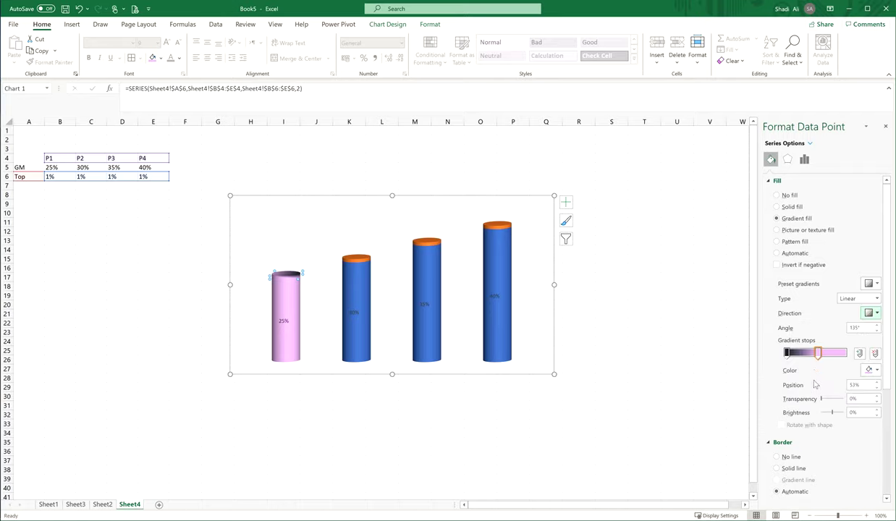
left_click_drag(818, 356, 804, 357)
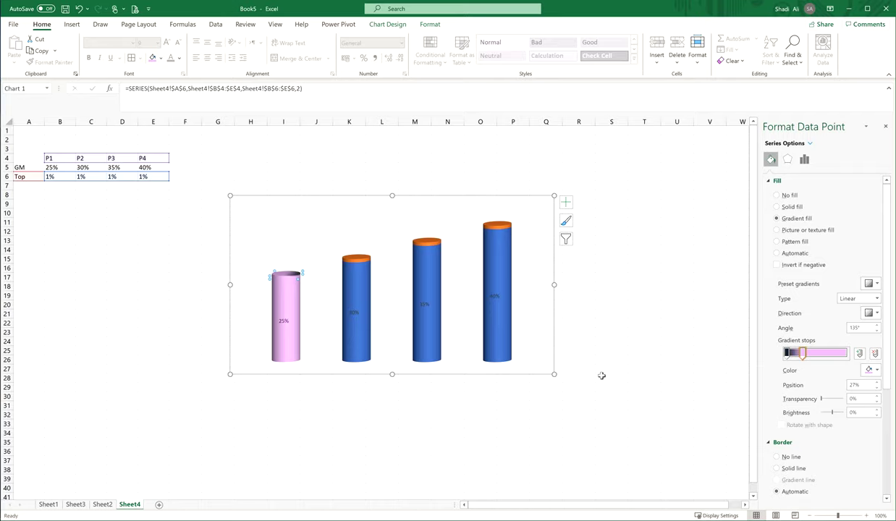
left_click(480, 442)
left_click(357, 293)
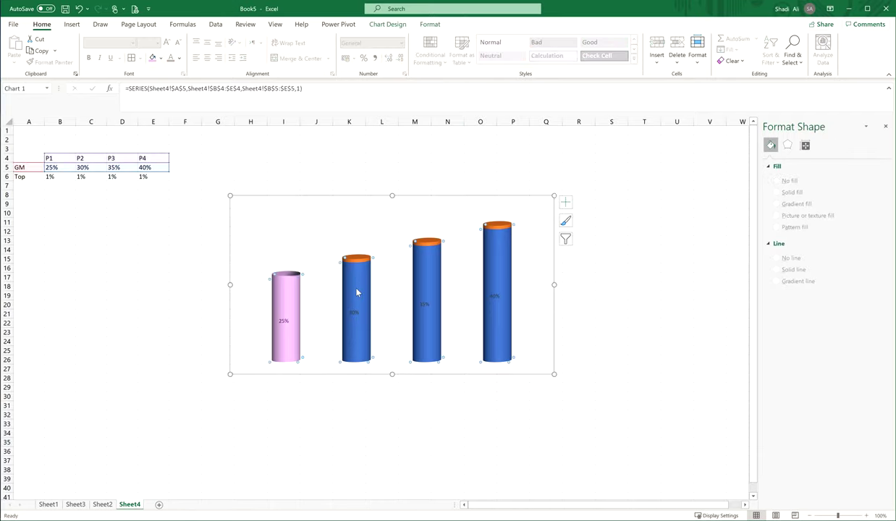
left_click(356, 292)
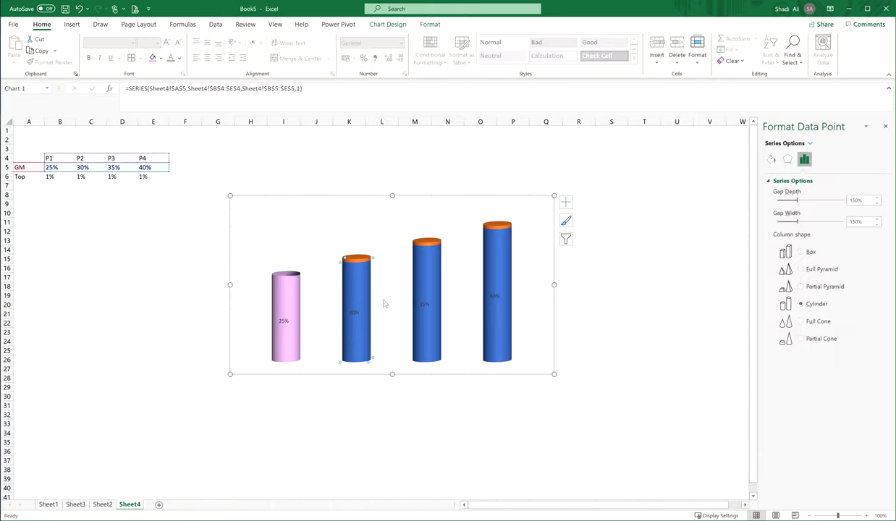
- Fill the 30% P2 cylinder light green and give its cap a green gradient
left_click(159, 58)
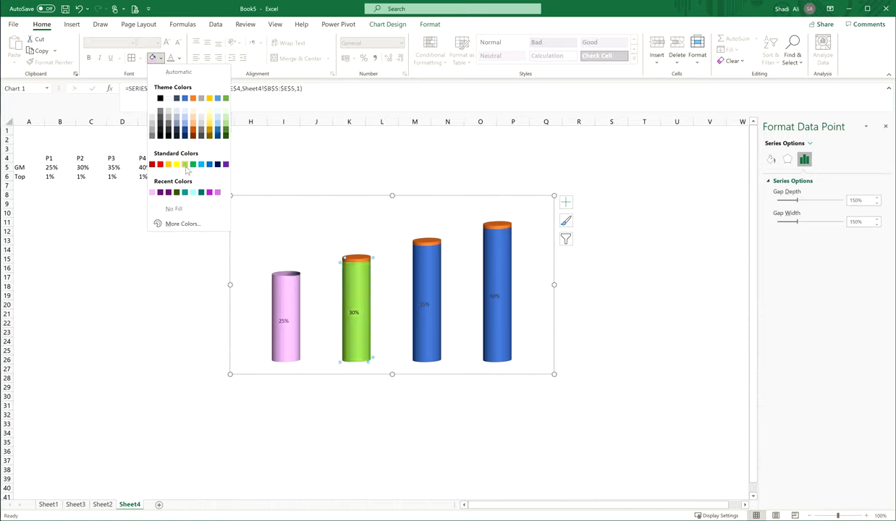
left_click(185, 165)
left_click(356, 259)
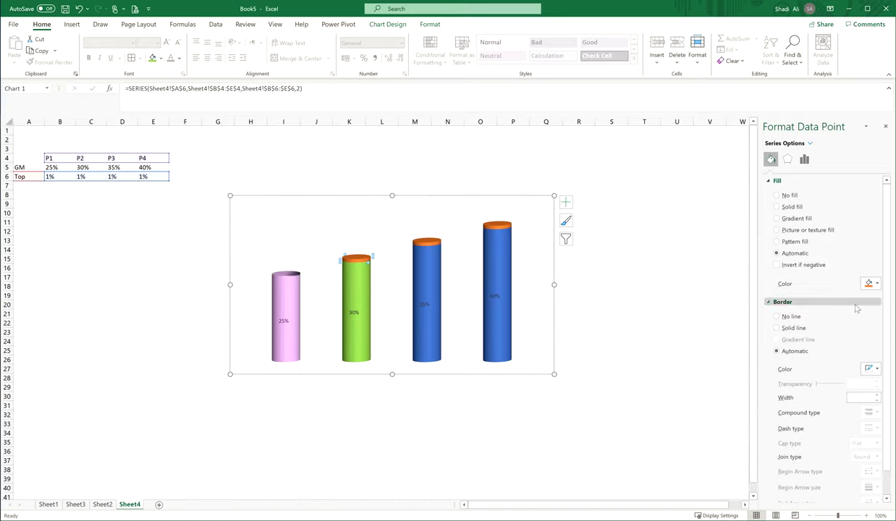
left_click(779, 219)
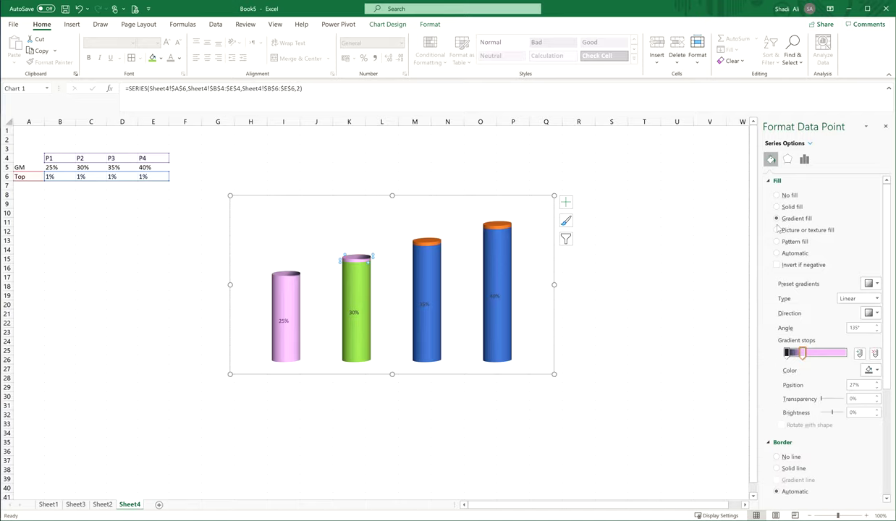
left_click(875, 370)
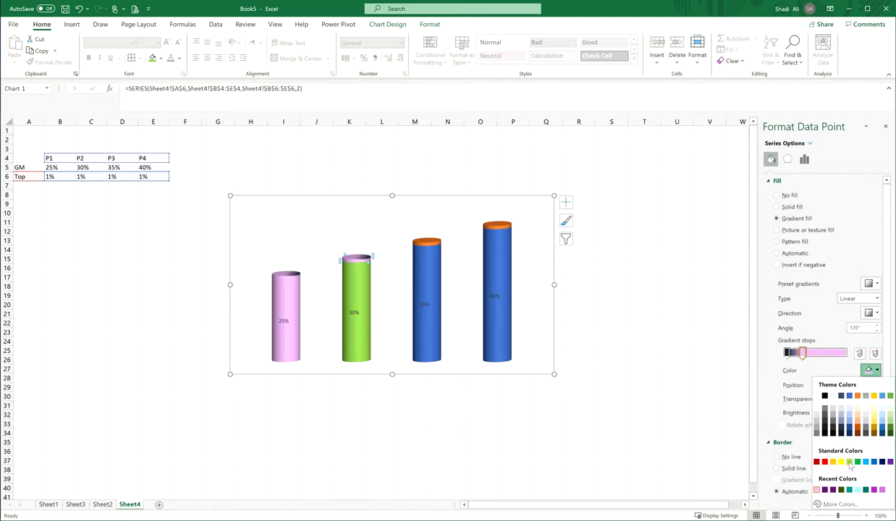
left_click(857, 462)
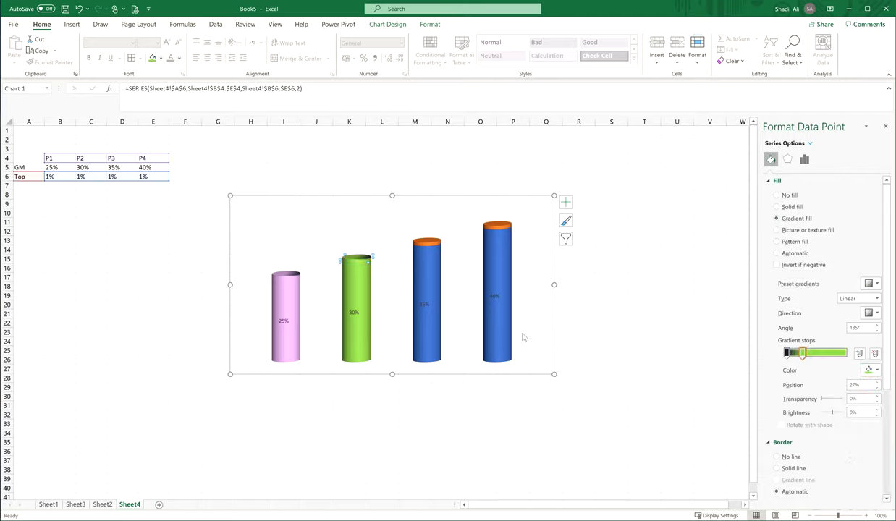
left_click(442, 281)
- Fill the 35% P3 cylinder aqua and give its cap an aqua gradient
left_click(429, 280)
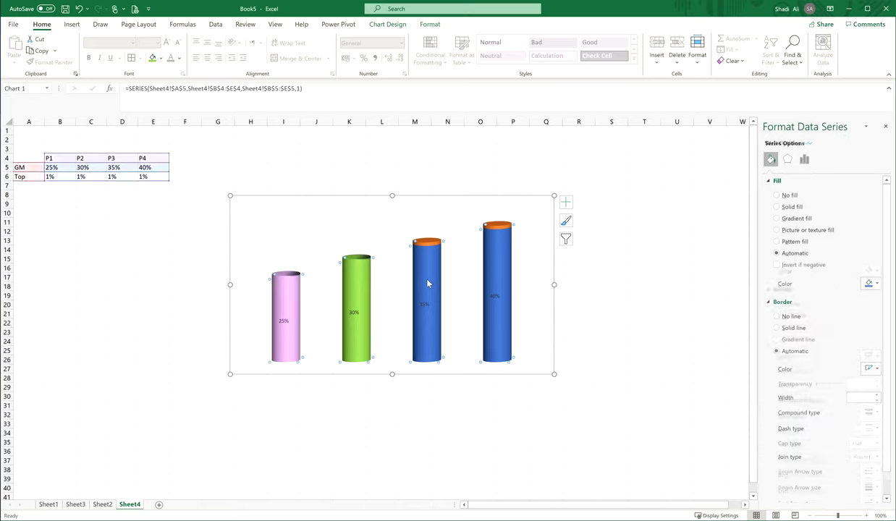
left_click(428, 283)
left_click(161, 58)
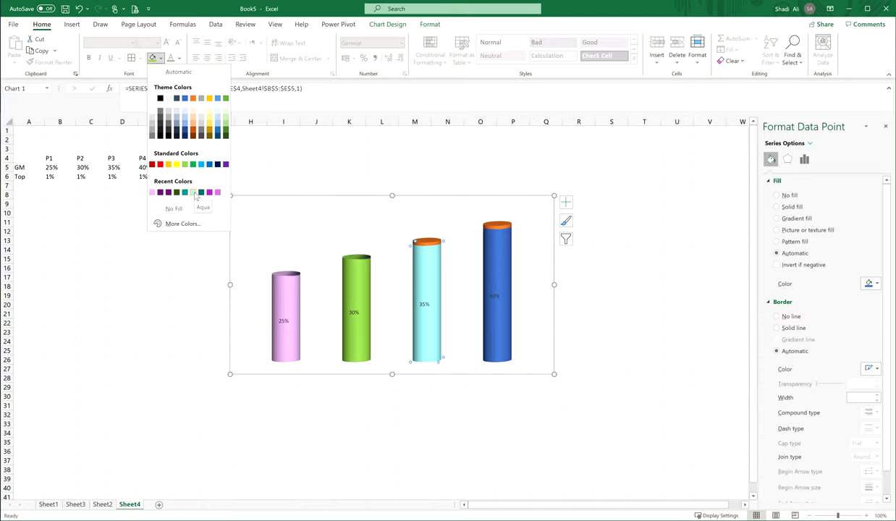
left_click(193, 192)
left_click(430, 245)
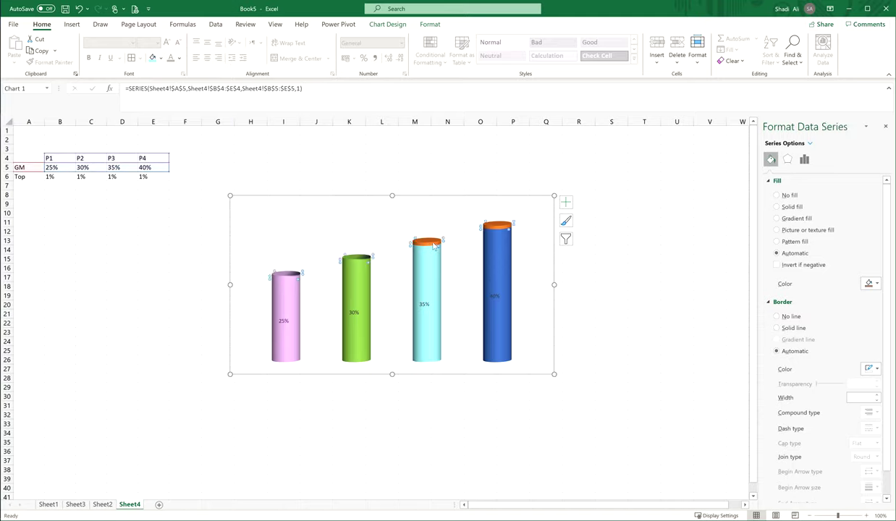
left_click(430, 244)
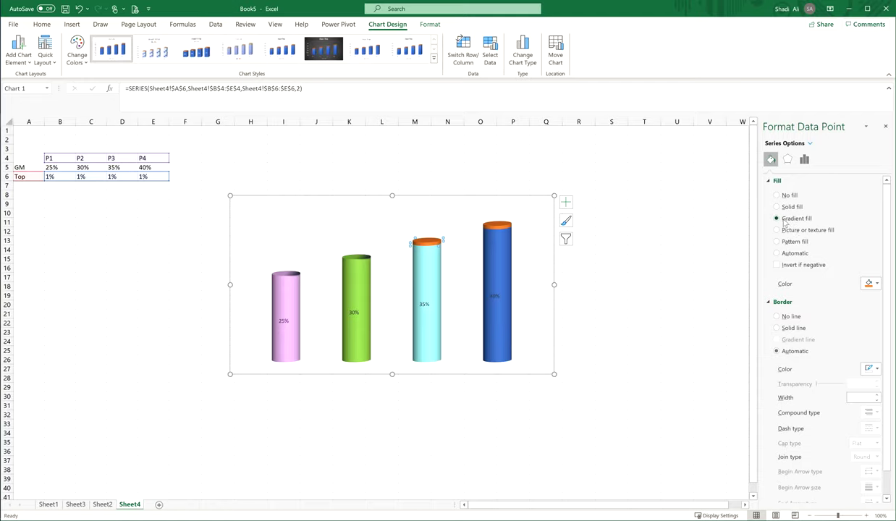
left_click(869, 370)
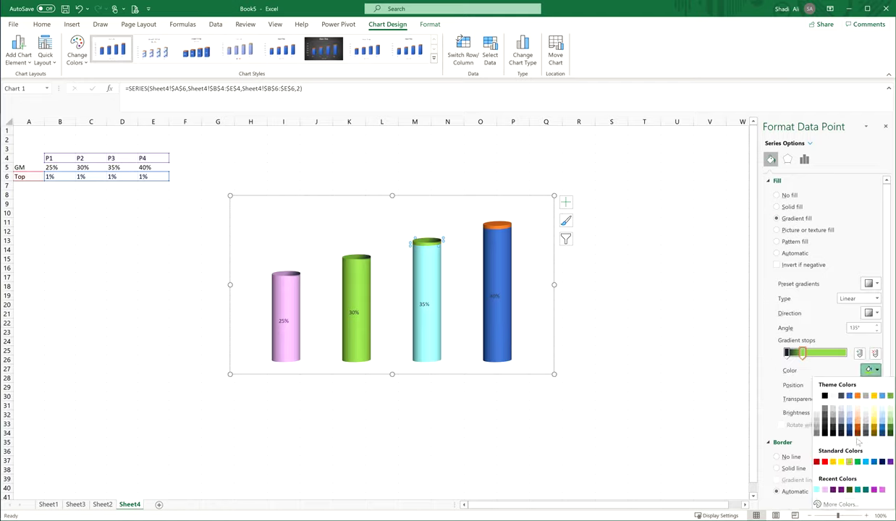
left_click(817, 490)
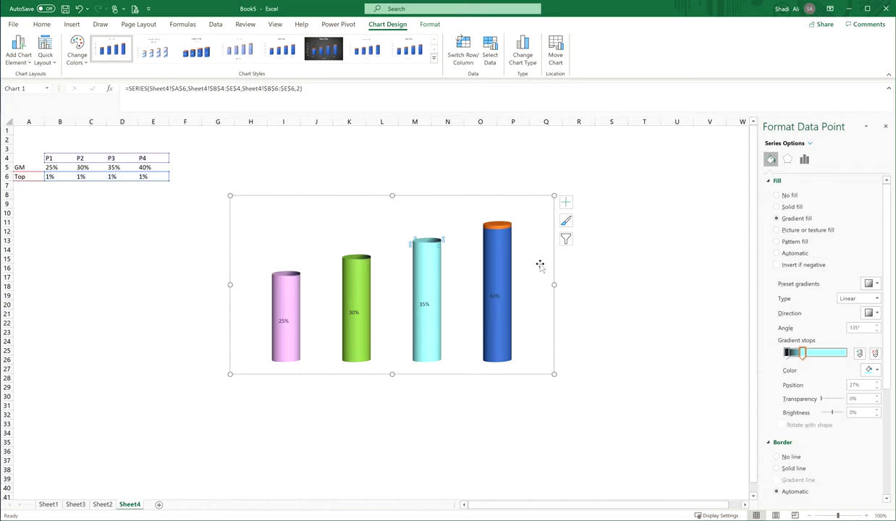
left_click(505, 263)
left_click(505, 263)
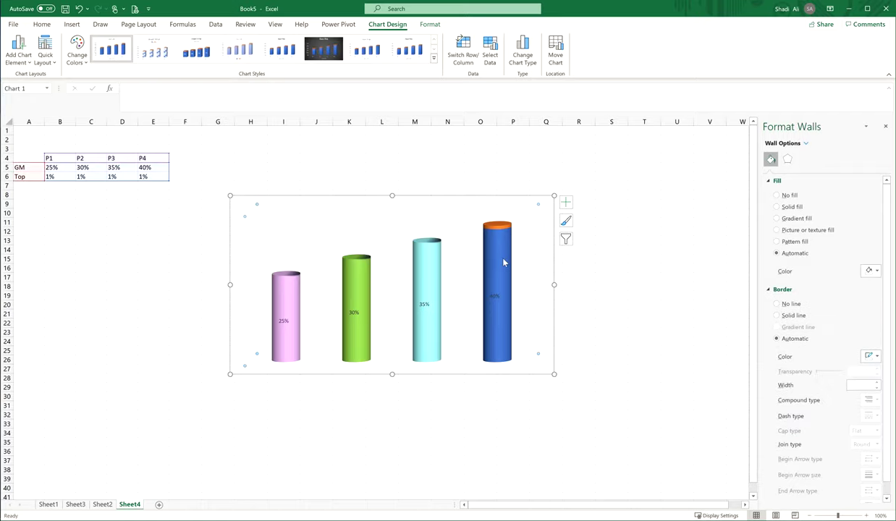
- Fill the 40% P4 cylinder light blue
left_click(498, 265)
left_click(498, 266)
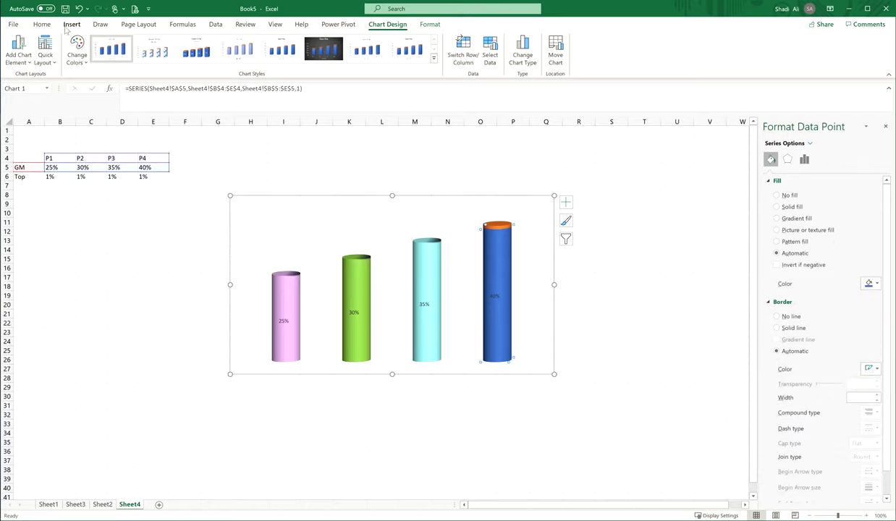
left_click(443, 24)
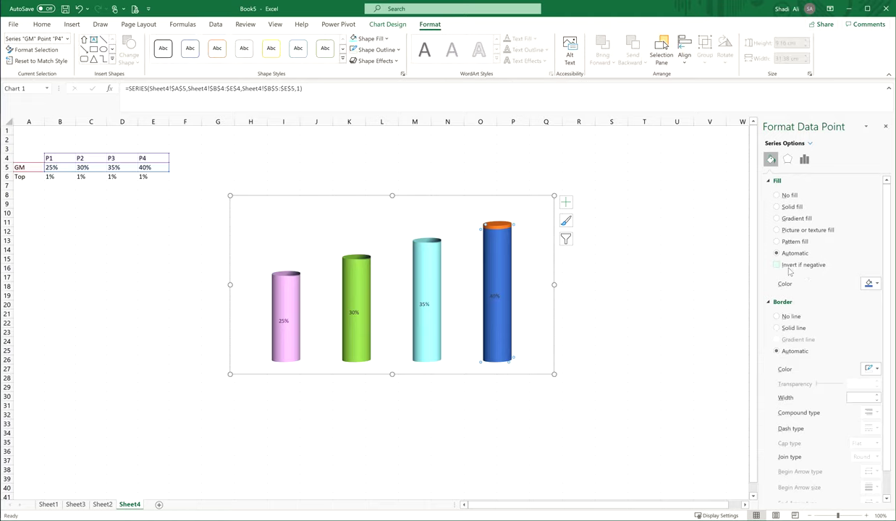
left_click(874, 284)
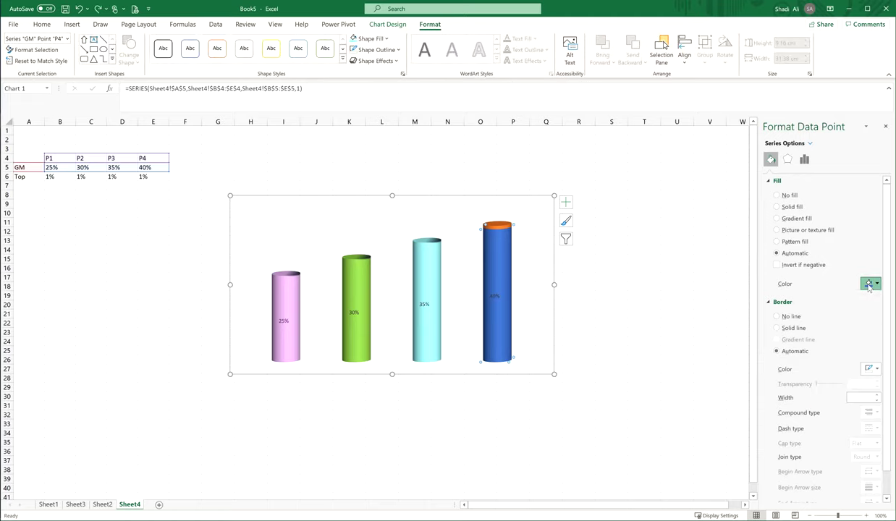
left_click(871, 284)
left_click(881, 339)
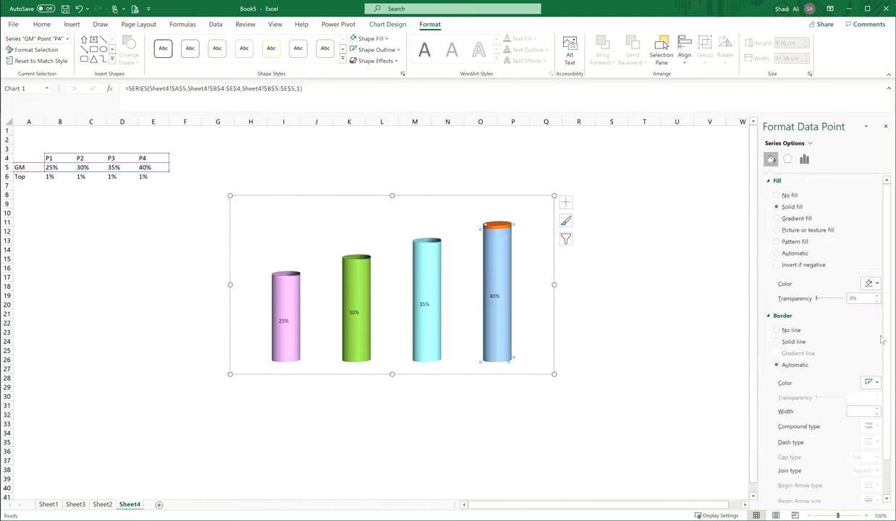
- Replace the P4 cap's orange with a light-blue gradient fill
left_click(503, 228)
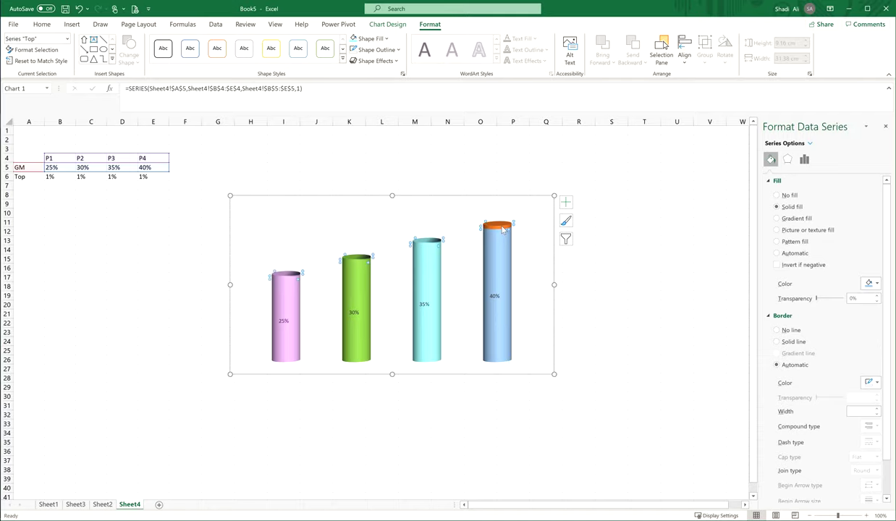
left_click(503, 229)
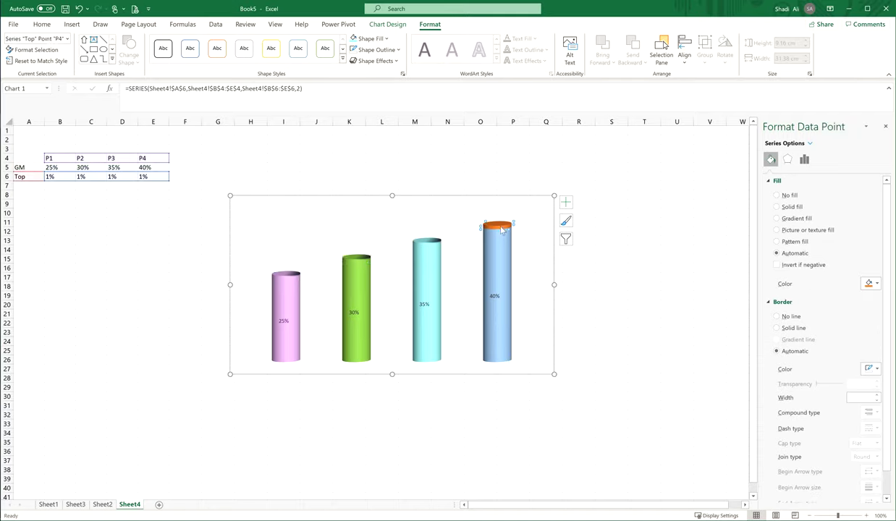
left_click(777, 218)
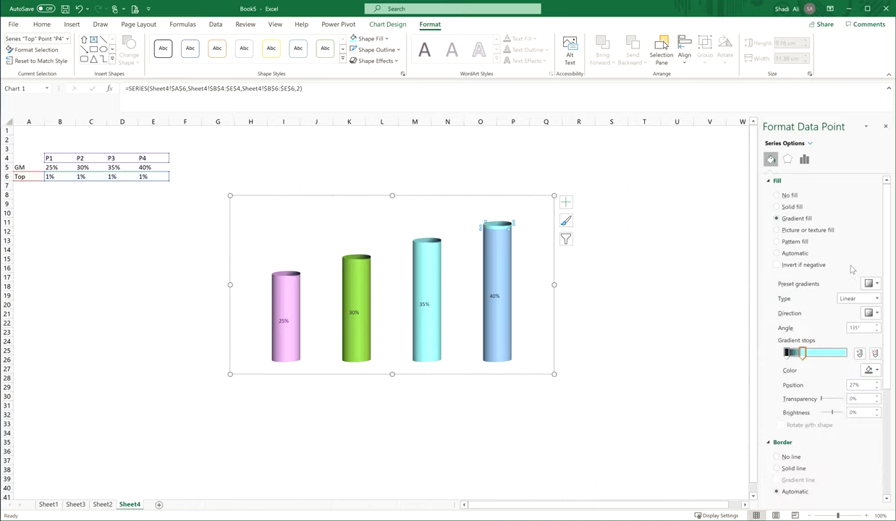
left_click(873, 371)
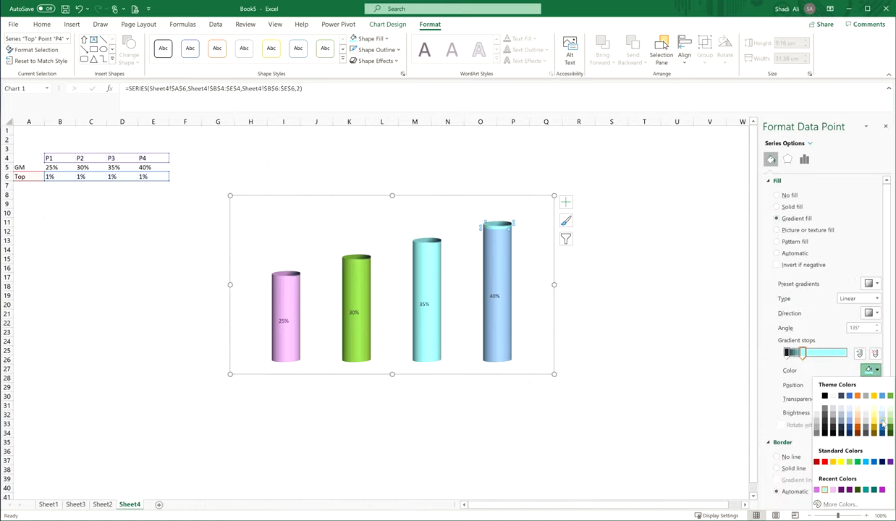
left_click(882, 424)
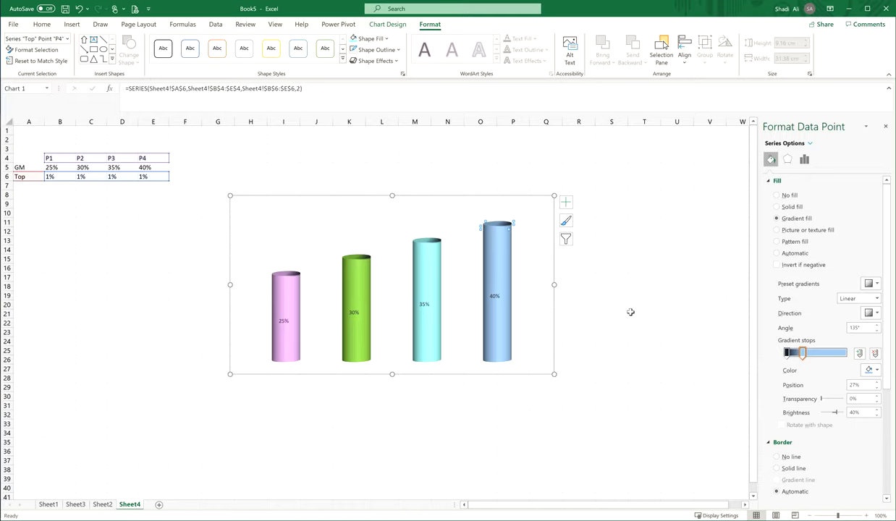
left_click(643, 230)
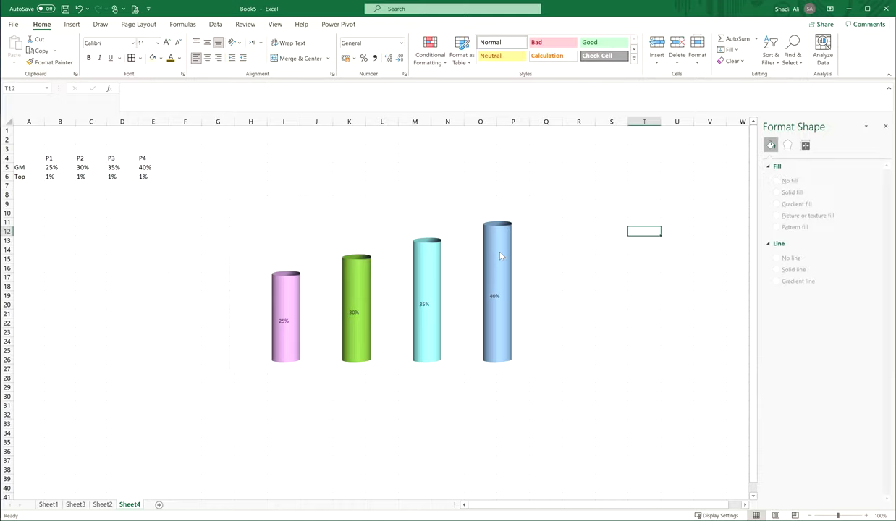
left_click(500, 258)
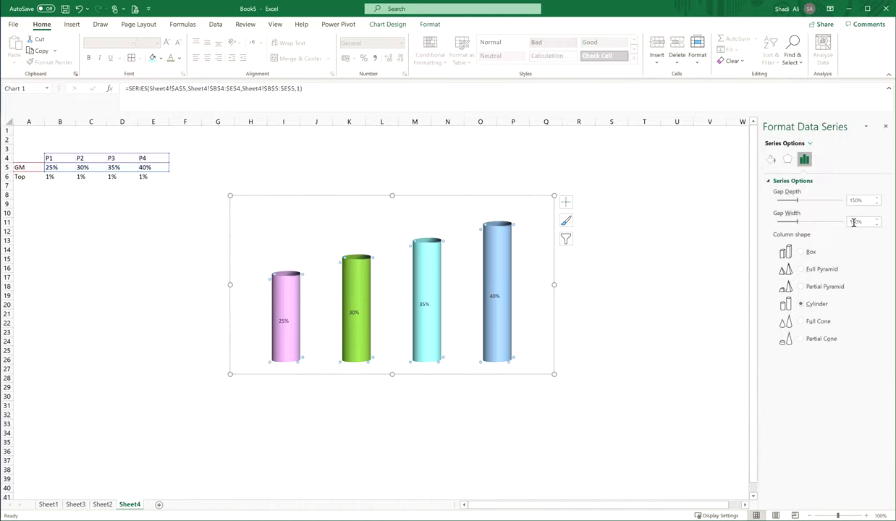
- Widen the cylinders with a 120% gap width and stretch the chart down toward row 29
double_click(854, 222)
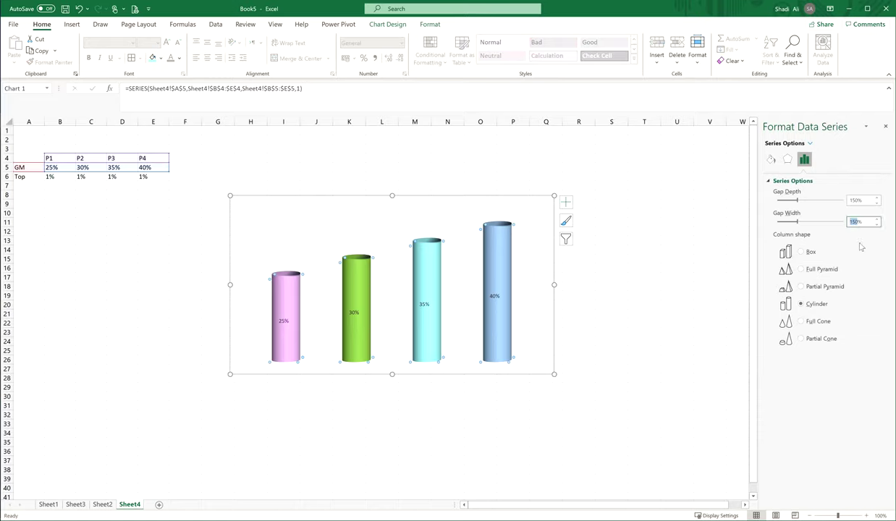
type("12")
key("Return")
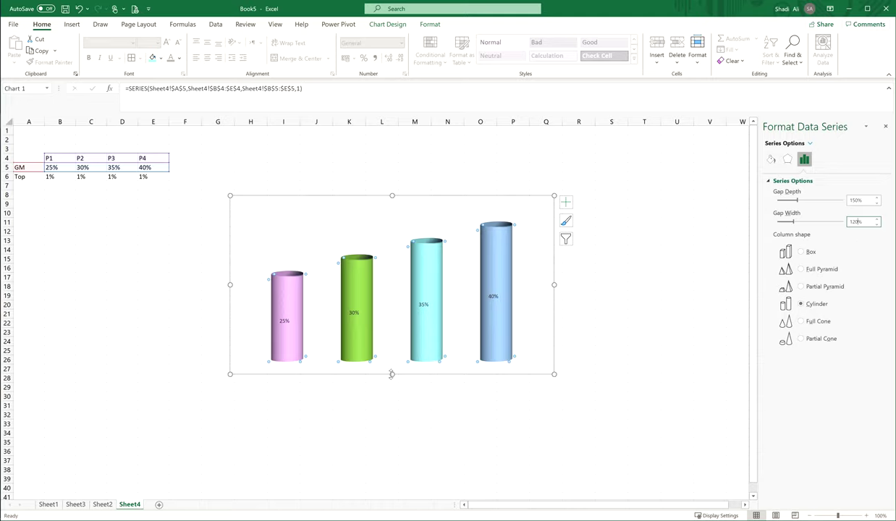
left_click_drag(393, 374, 392, 388)
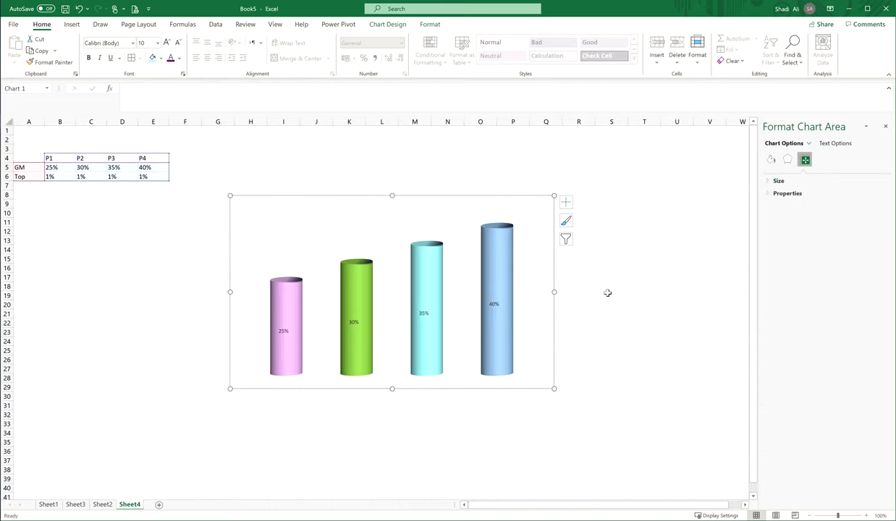
- Turn on the axes, set the vertical axis maximum to 1.0, then delete that axis
left_click(565, 202)
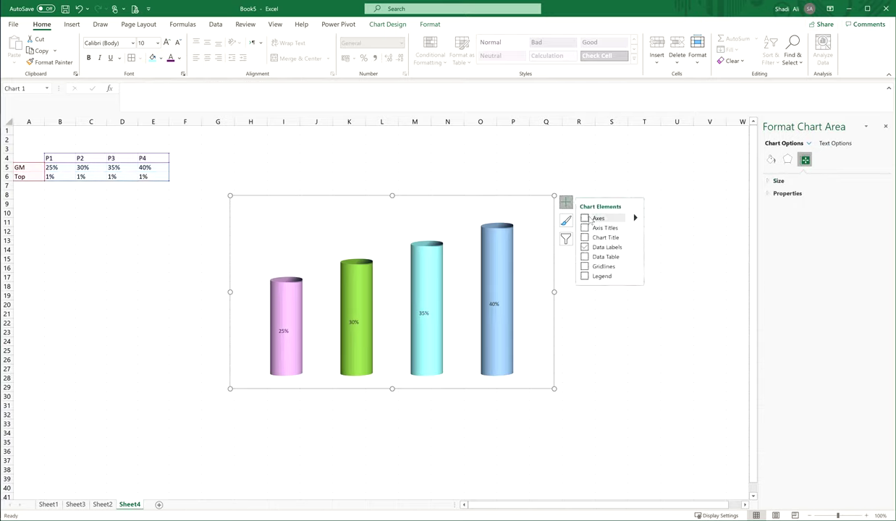
left_click(585, 218)
left_click(246, 236)
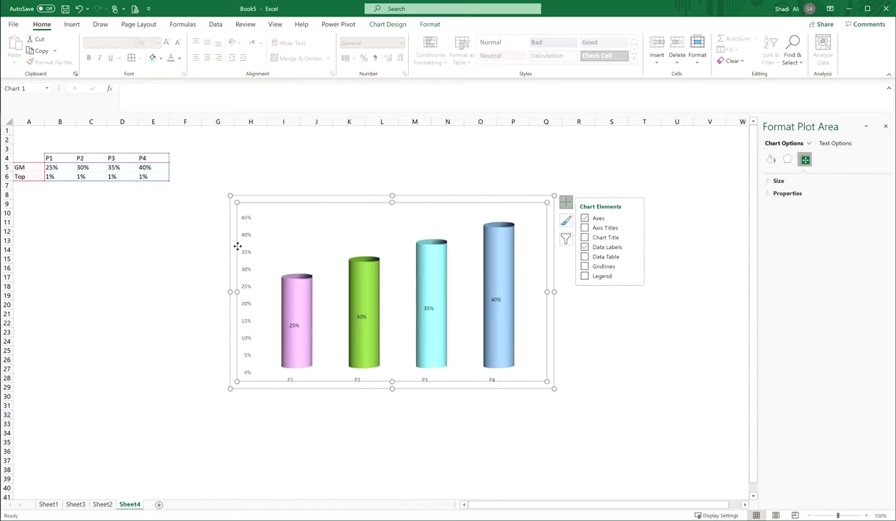
left_click(245, 227)
right_click(246, 234)
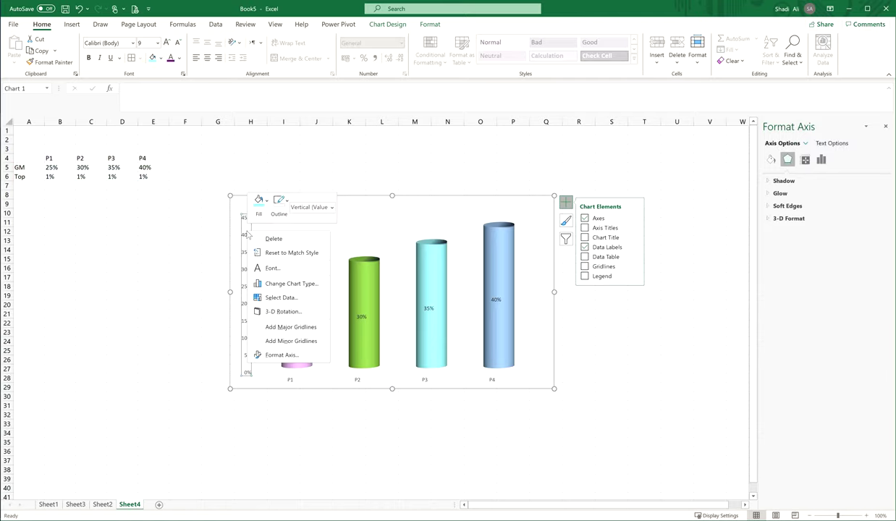
left_click(299, 355)
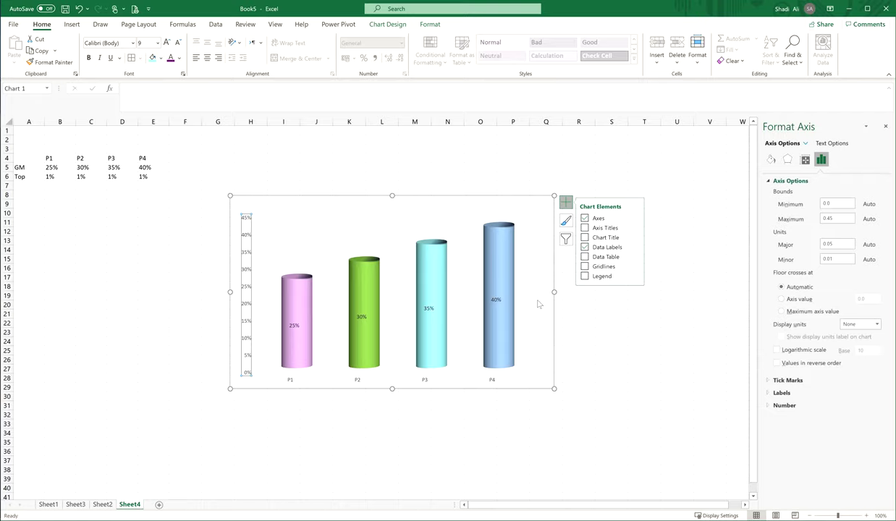
left_click(827, 219)
type("1")
key("Return")
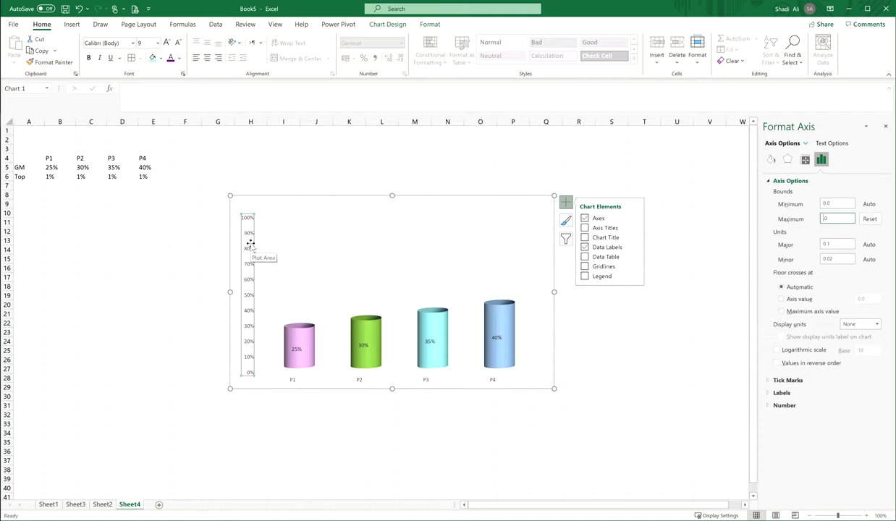
key("Delete")
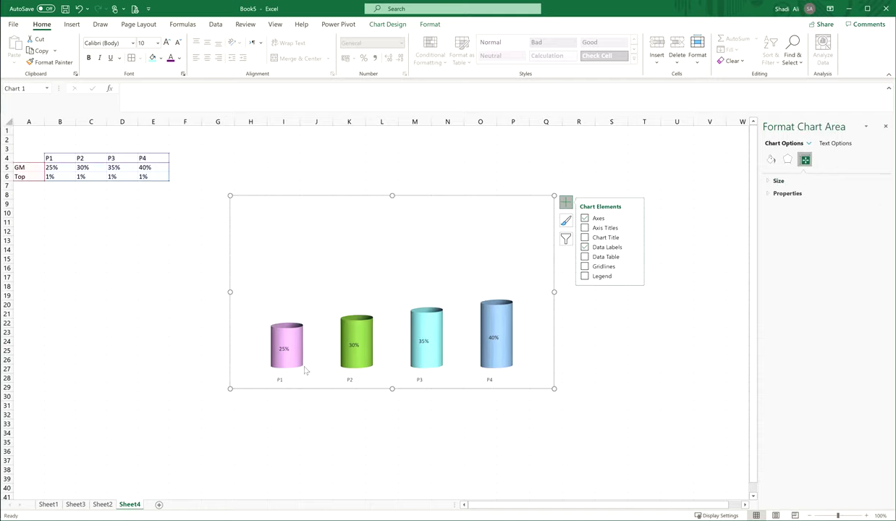
- Make all data labels bold at size 12
left_click(283, 350)
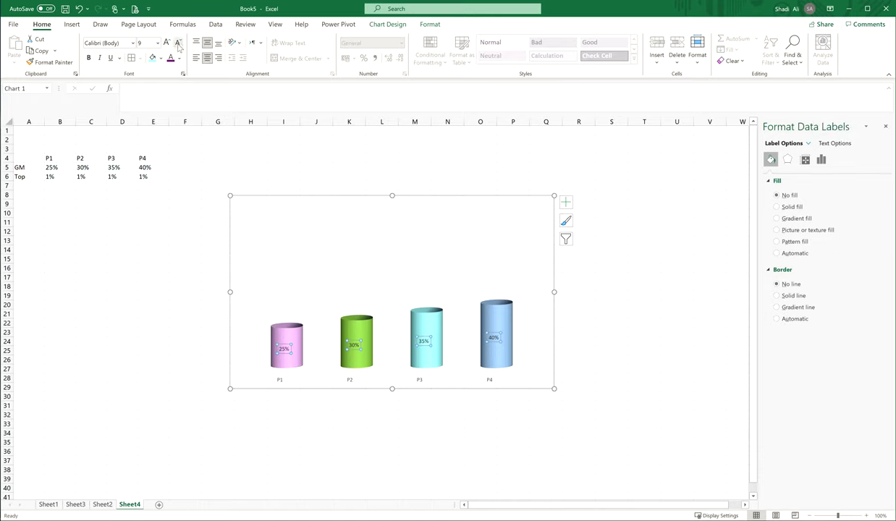
left_click(89, 58)
left_click(166, 43)
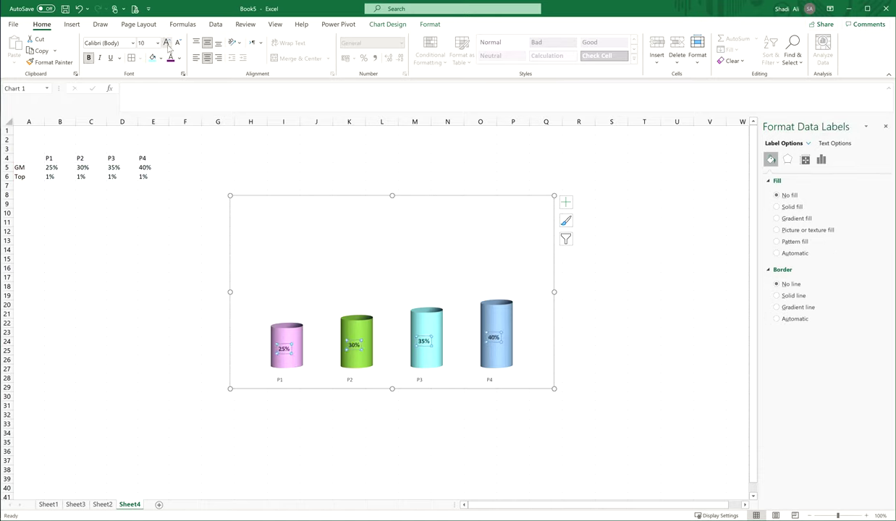
left_click(166, 43)
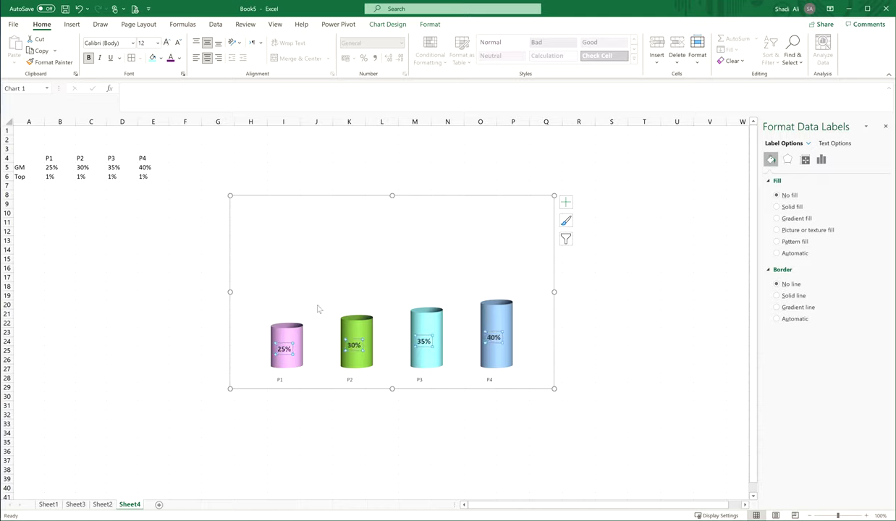
- Move the 25% label lower and colour it dark purple, then recolour the 30% label
left_click(285, 353)
left_click_drag(286, 355, 290, 362)
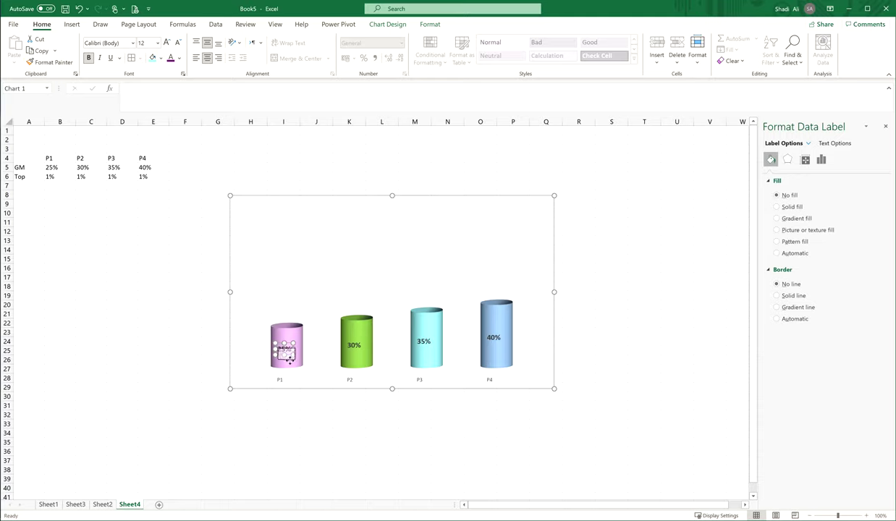
left_click(178, 58)
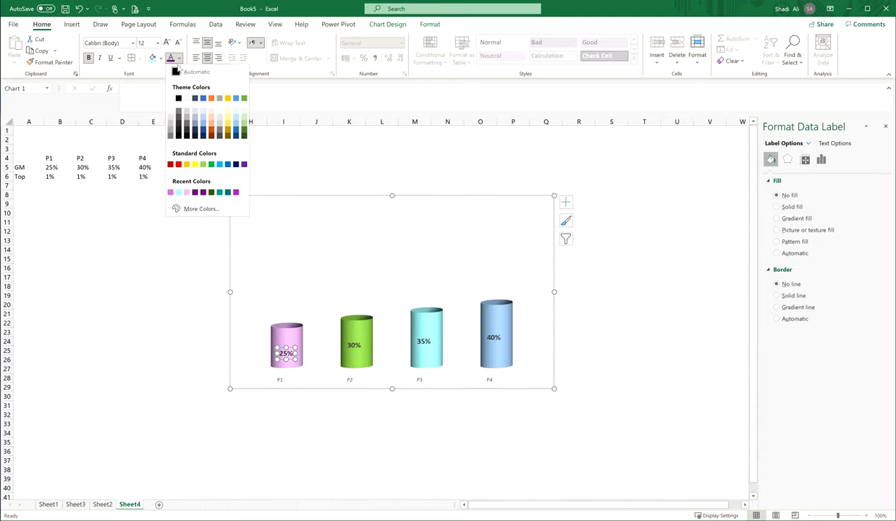
left_click(195, 191)
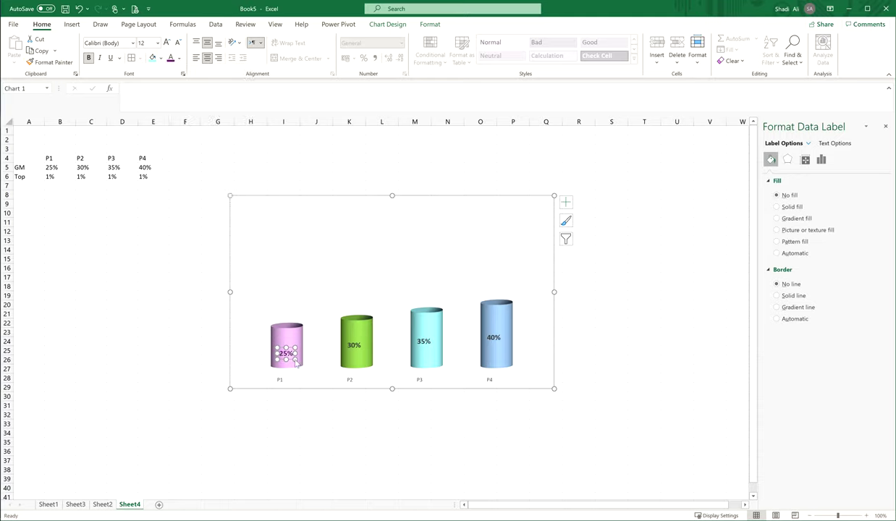
left_click(353, 346)
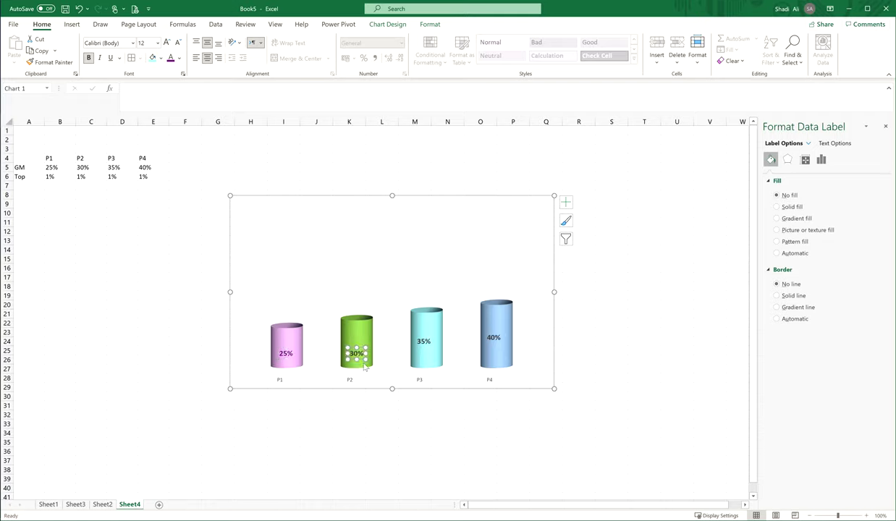
left_click(178, 58)
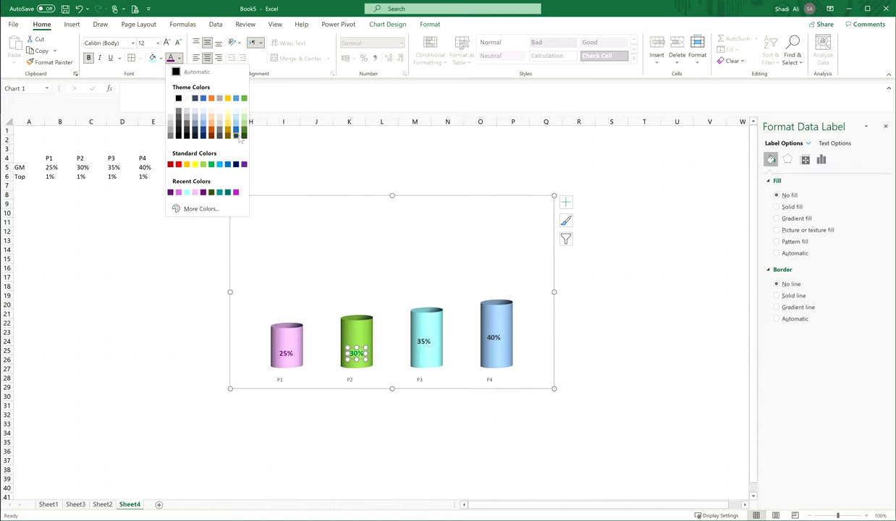
left_click(264, 165)
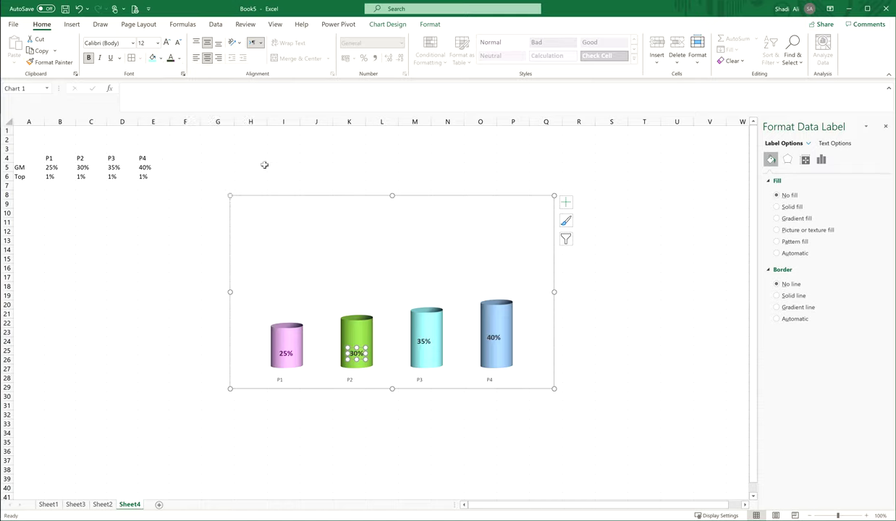
- Move the 35% label lower and give it a custom dark teal colour
left_click(424, 341)
left_click_drag(432, 347, 430, 357)
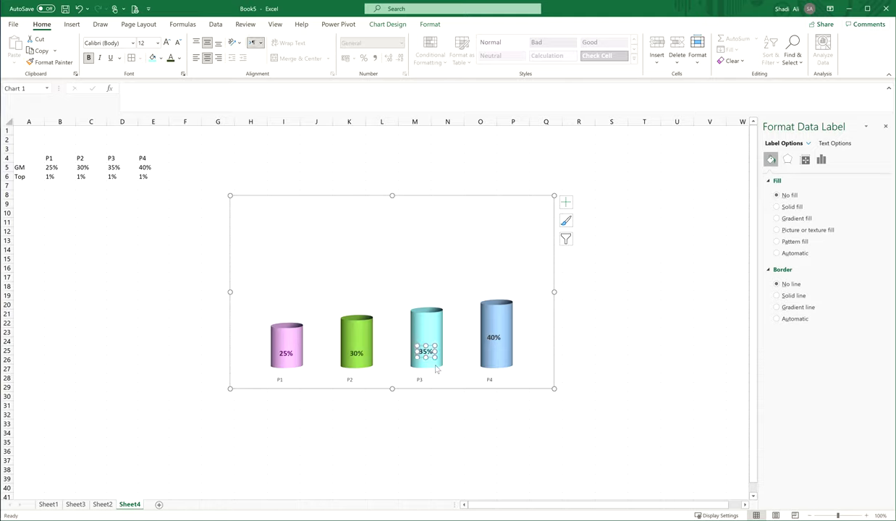
left_click(179, 58)
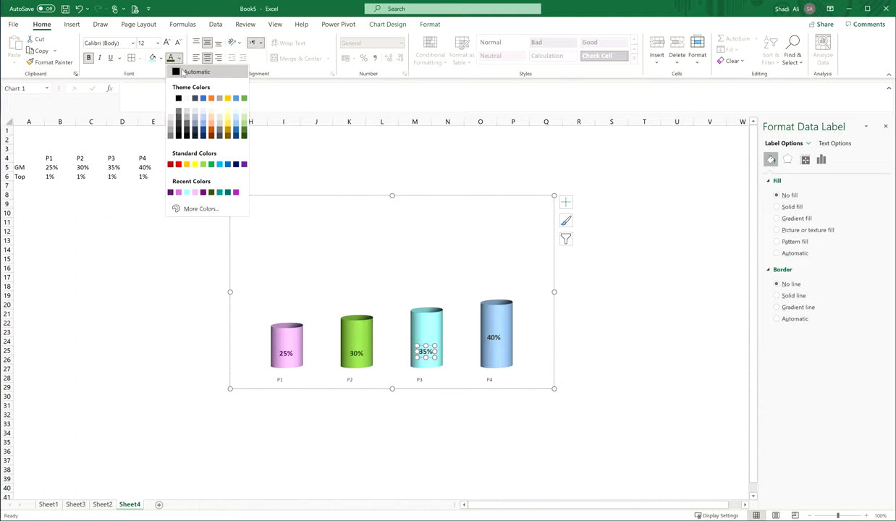
left_click(187, 192)
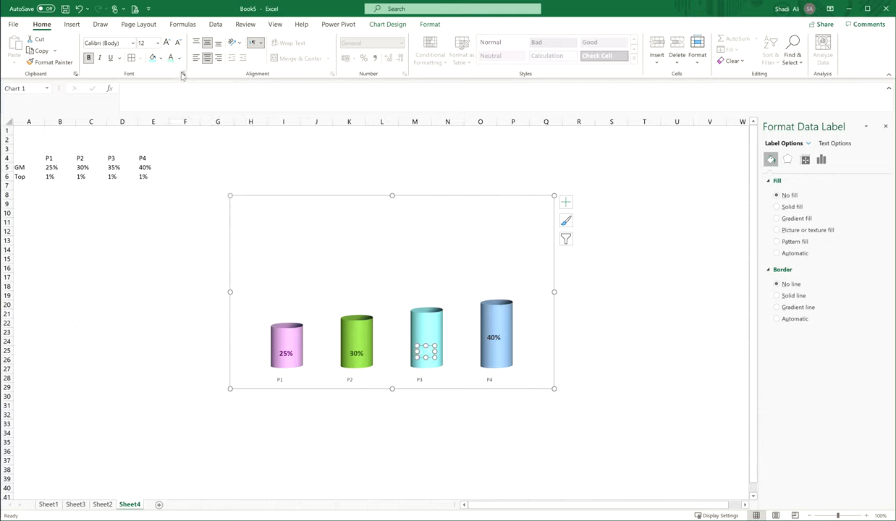
left_click(179, 58)
left_click(197, 209)
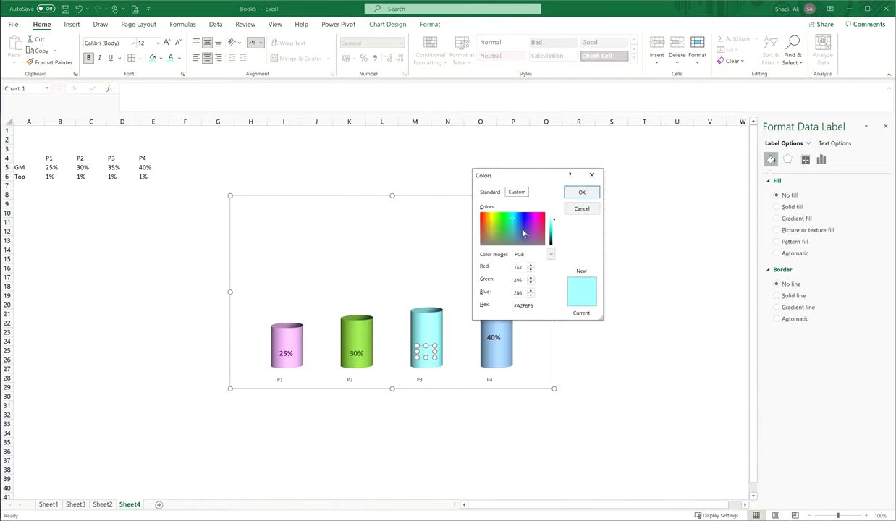
left_click_drag(554, 225, 555, 237)
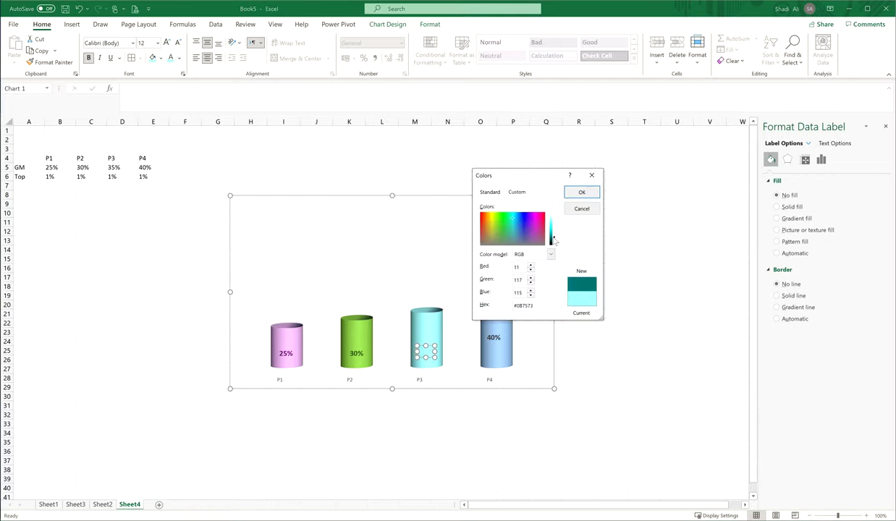
left_click(581, 191)
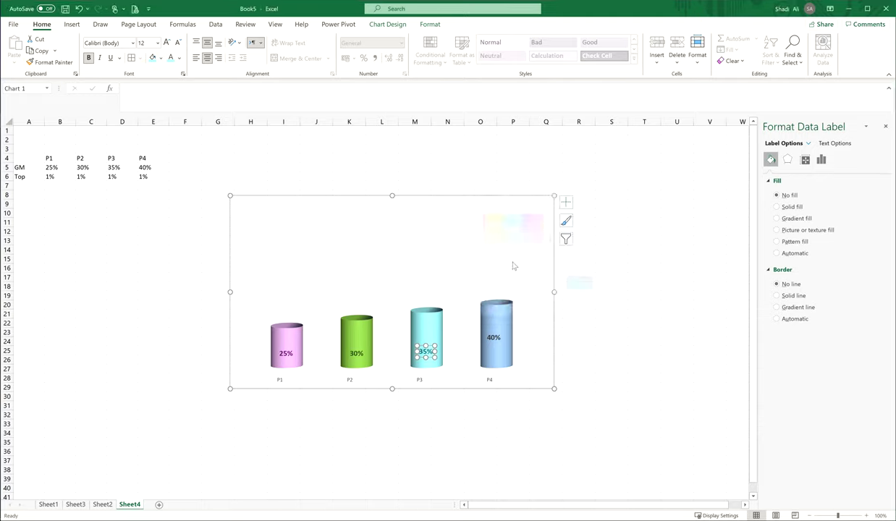
- Lower the 40% label with a dark font colour and delete the P1–P4 axis labels
left_click(493, 338)
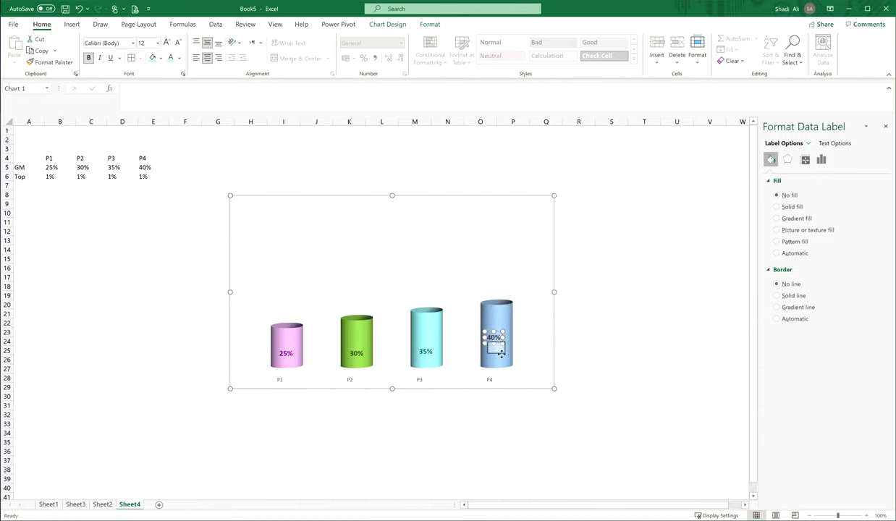
left_click_drag(500, 353, 501, 353)
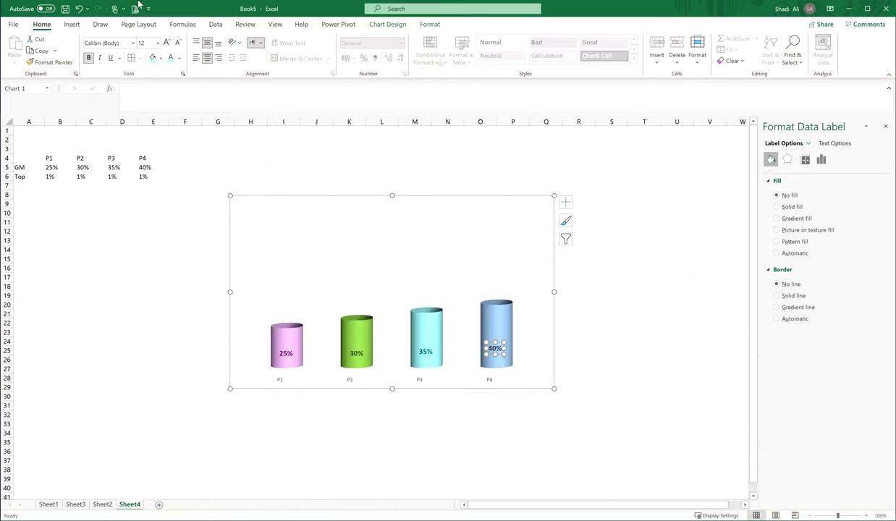
left_click(179, 58)
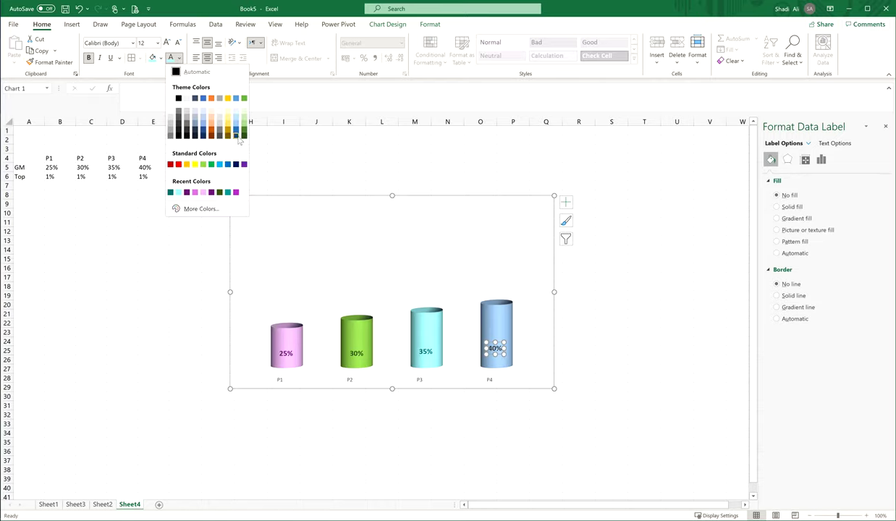
left_click(238, 137)
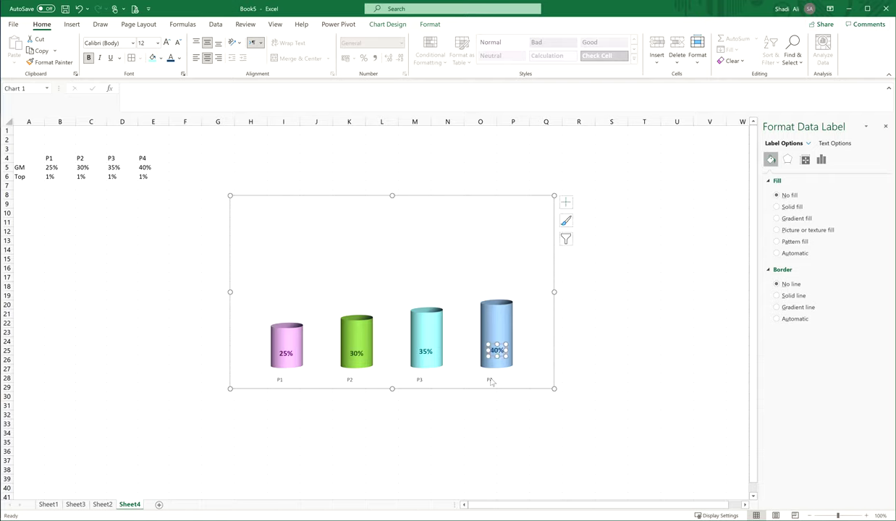
left_click(489, 379)
key("Delete")
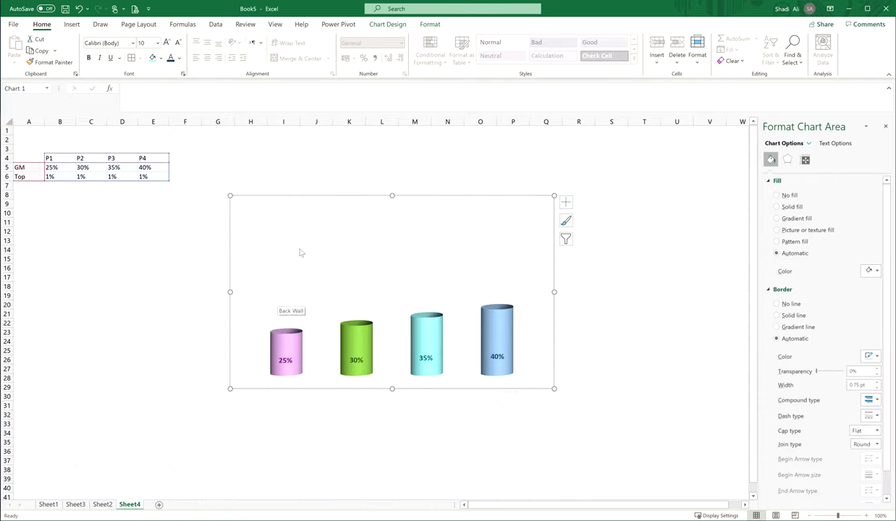
- Draw a tall rectangle over the 25% cylinder and lower its top edge slightly
left_click(71, 24)
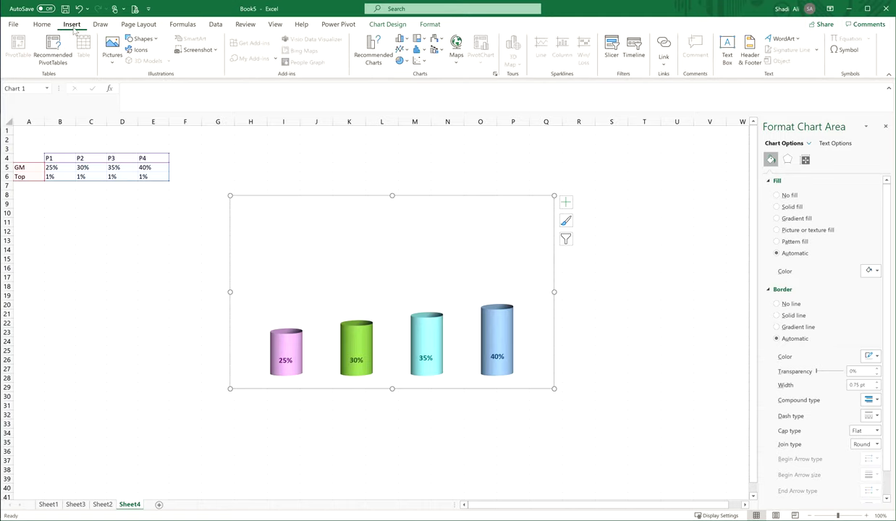
left_click(145, 40)
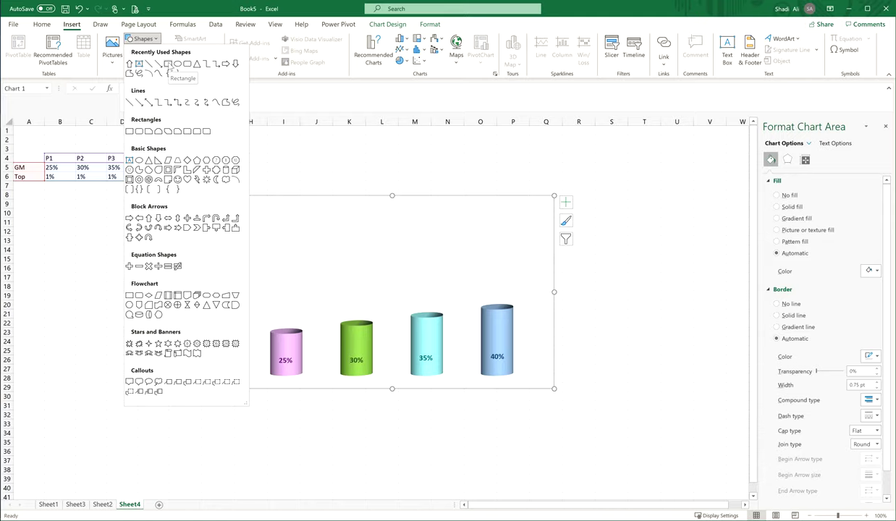
left_click(168, 63)
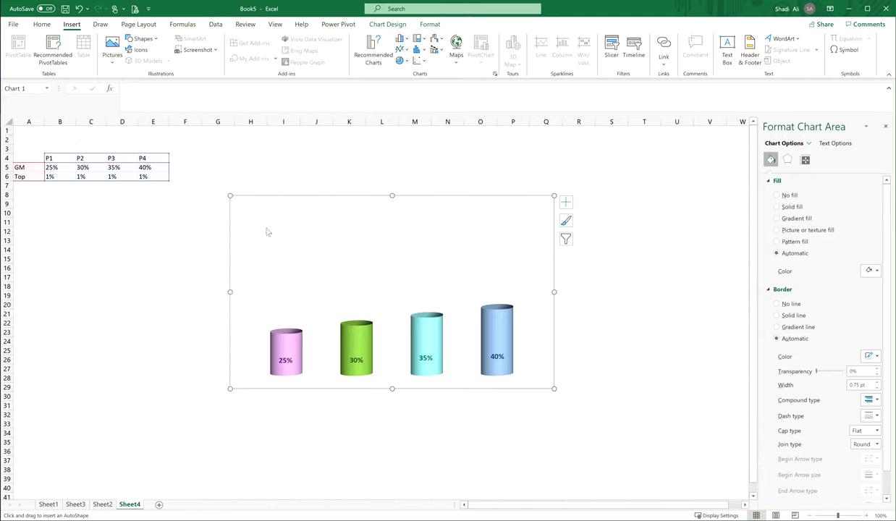
left_click_drag(265, 228, 301, 376)
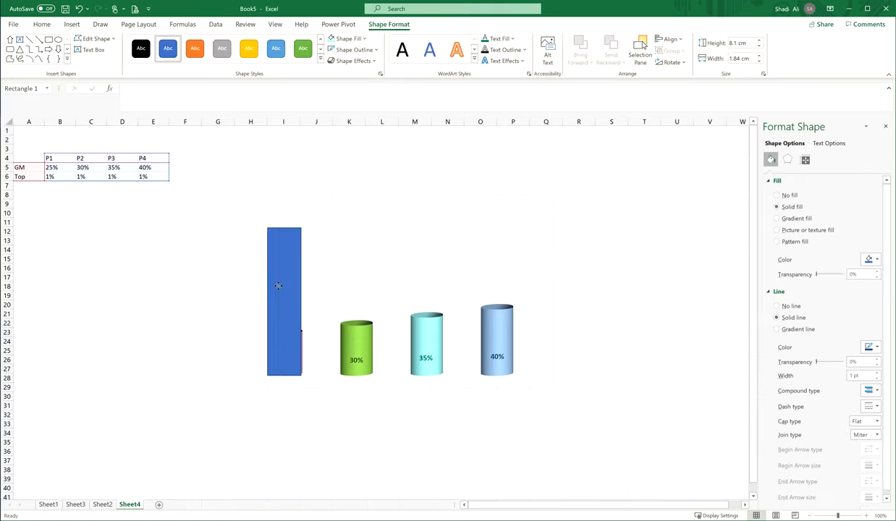
left_click(278, 286)
left_click_drag(287, 227, 289, 240)
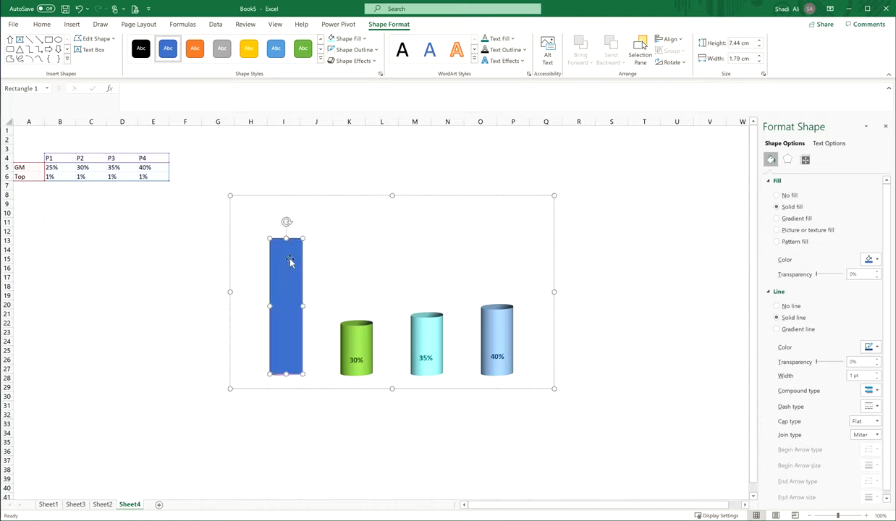
- Fill the rectangle light pink at 75% transparency with no outline
left_click(364, 40)
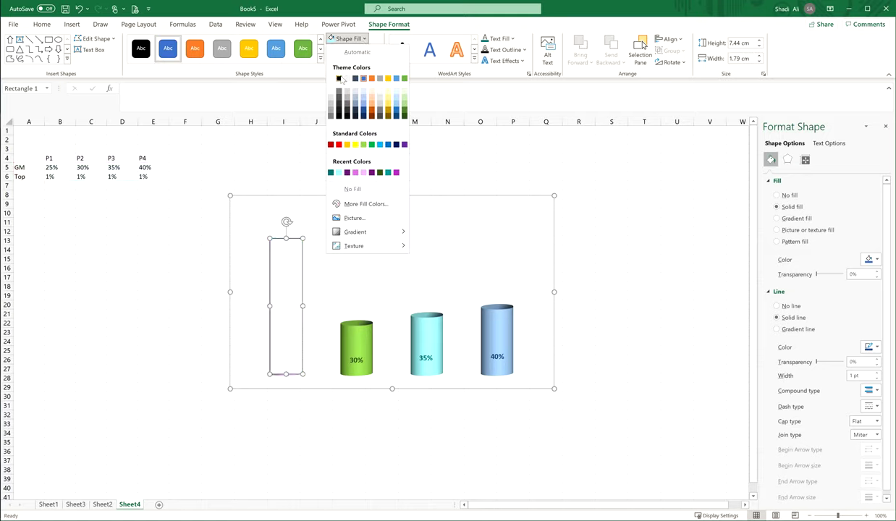
left_click(364, 173)
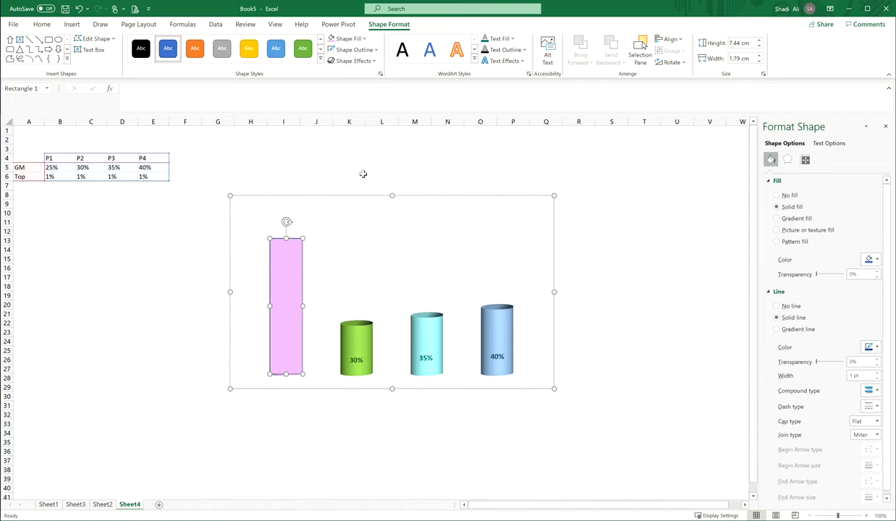
left_click(852, 275)
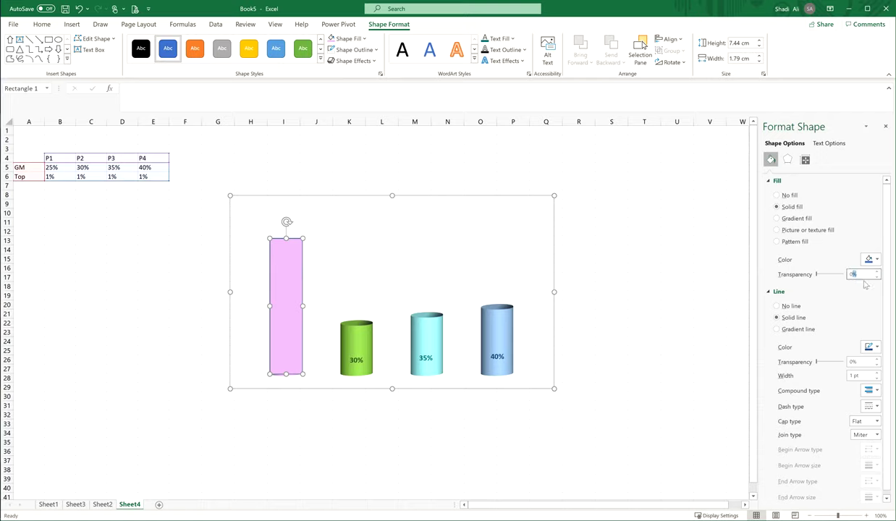
type("85")
key("Return")
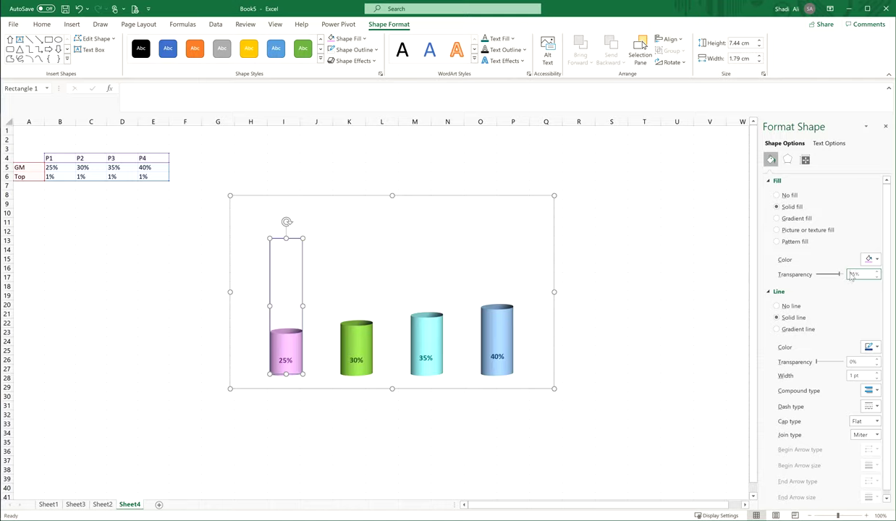
double_click(853, 275)
type("1")
left_click(354, 49)
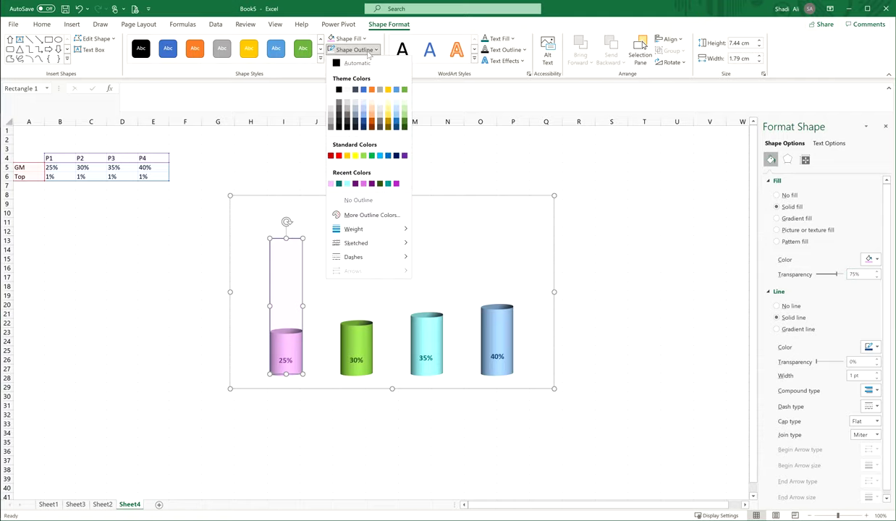
left_click(355, 200)
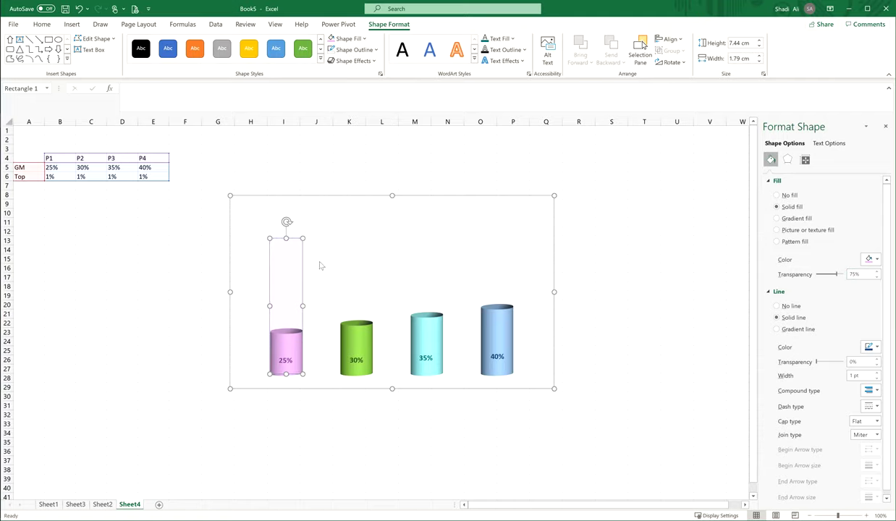
left_click(192, 262)
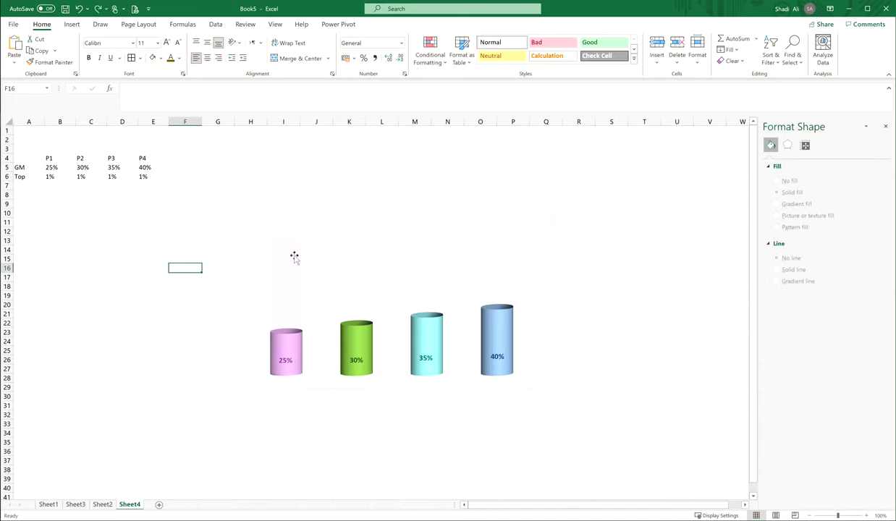
- Duplicate the pink tube onto the 30% cylinder and tint it light green
left_click(298, 282)
key("ctrl+d")
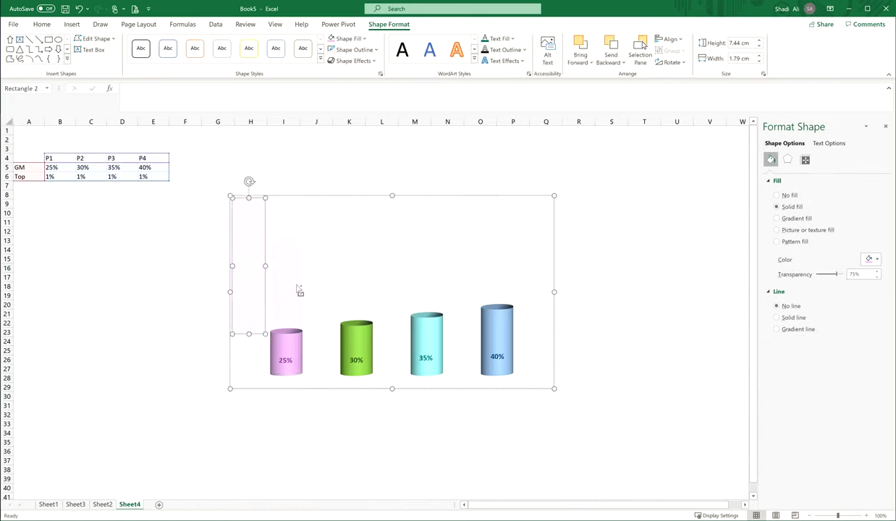
left_click_drag(242, 236, 354, 276)
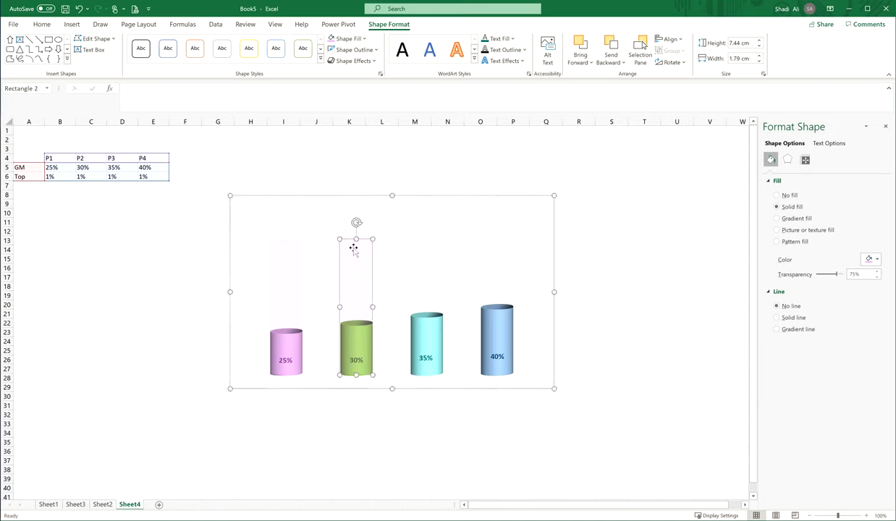
left_click(358, 38)
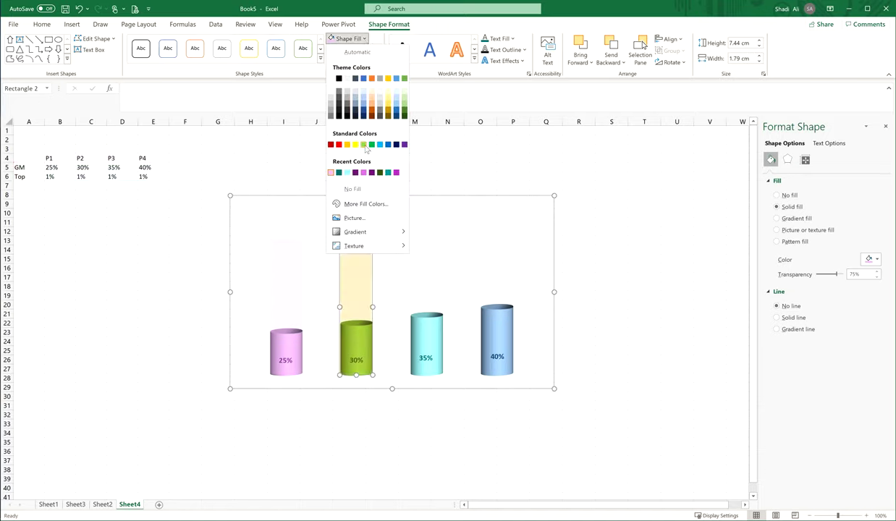
left_click(365, 144)
- Copy the green tube onto the 35% cylinder and tint it pale cyan
key("ctrl+c")
key("ctrl+v")
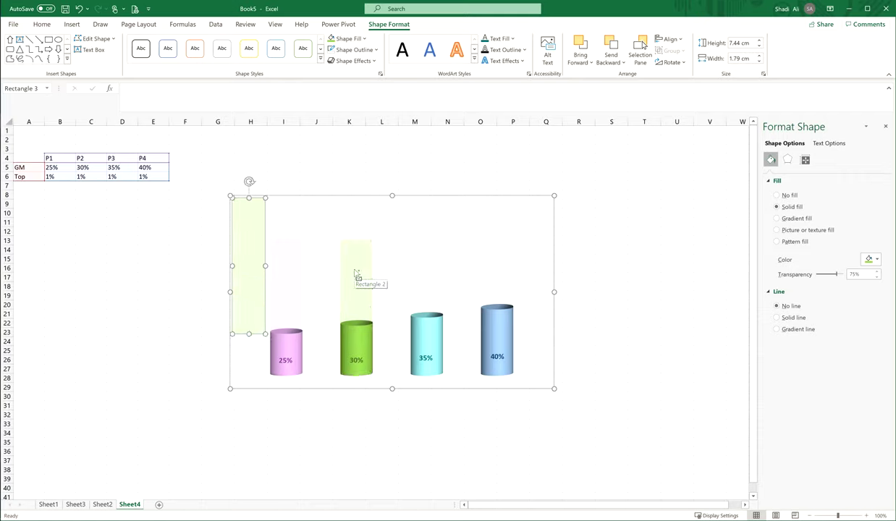
left_click_drag(258, 242, 408, 275)
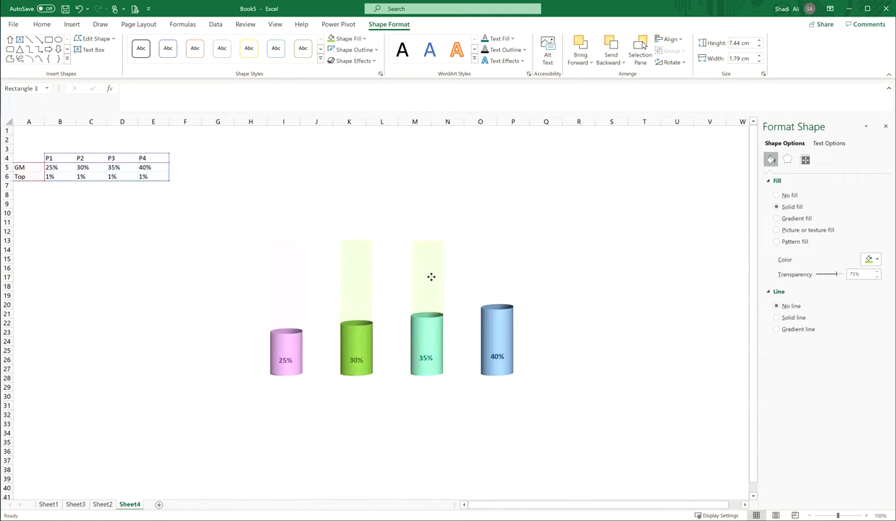
left_click(364, 39)
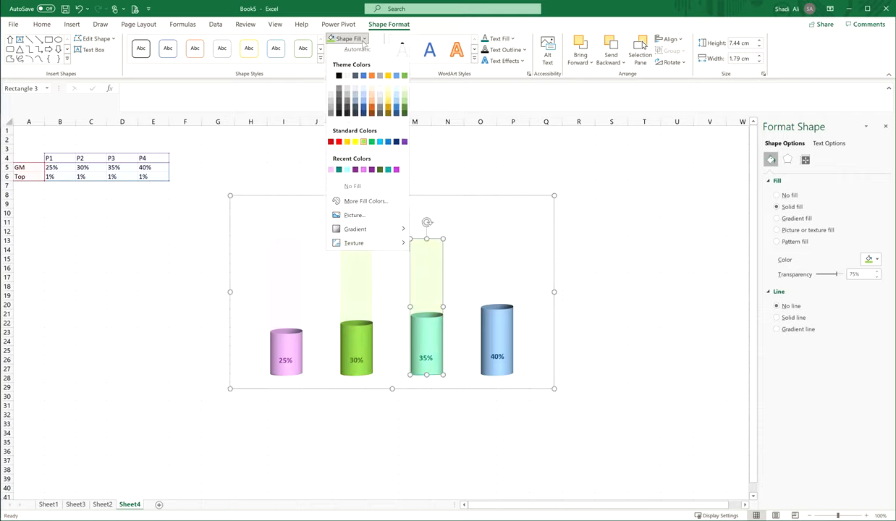
left_click(346, 170)
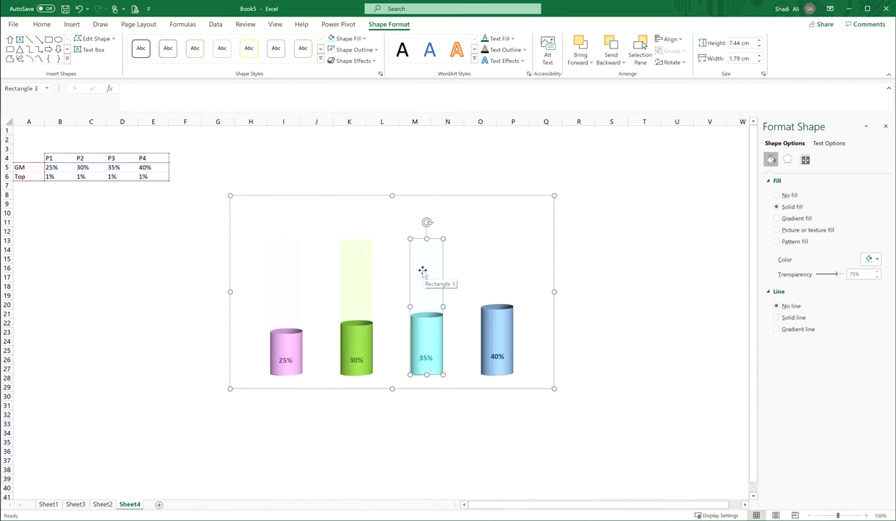
- Copy a tube above the 40% cylinder and tint it pale blue
key("ctrl+c")
key("ctrl+v")
left_click_drag(274, 244, 415, 286)
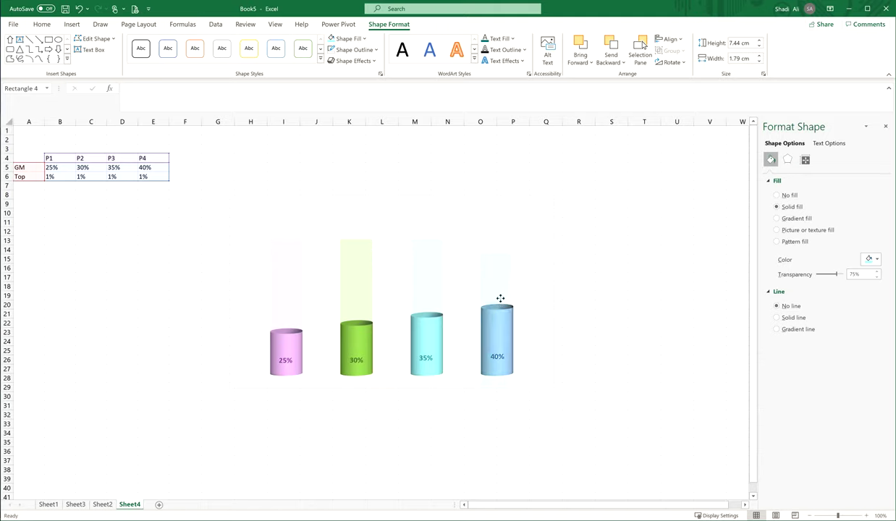
left_click_drag(495, 309, 500, 278)
left_click(366, 39)
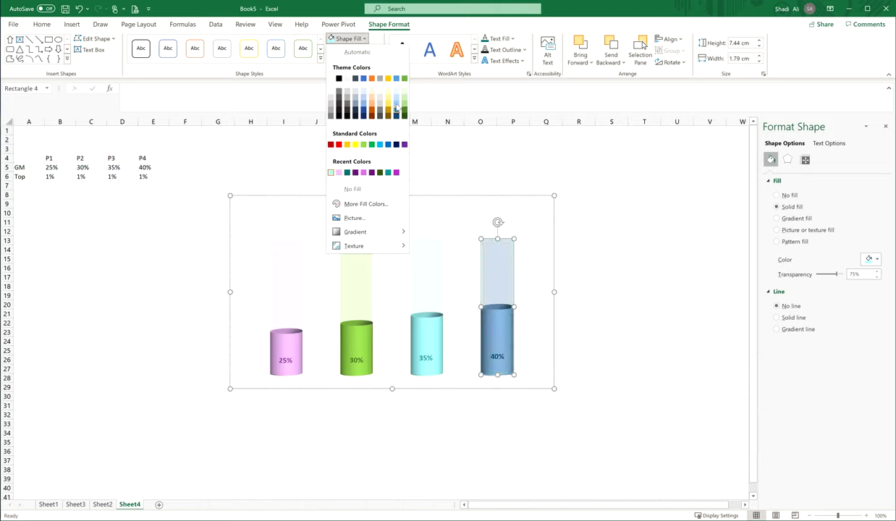
left_click(396, 105)
left_click(624, 274)
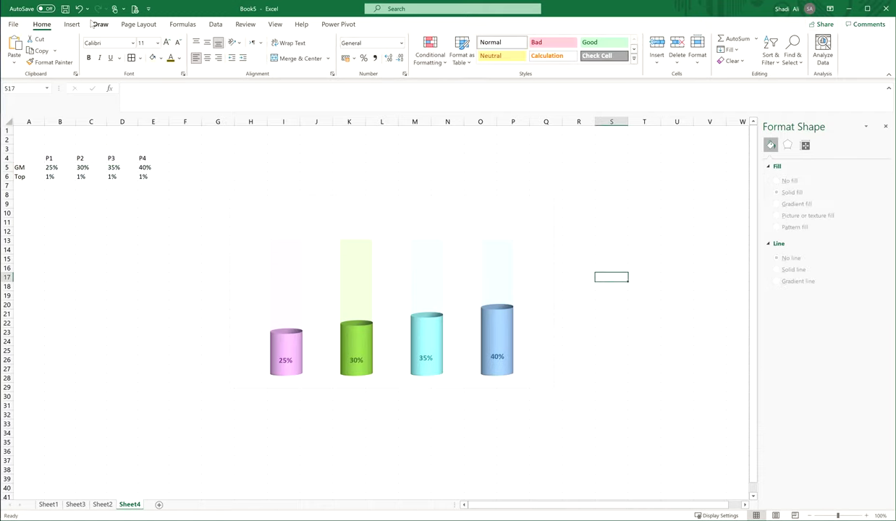
left_click(72, 24)
- Cap the pink tube with a thin 0.4 × 1.77 cm pink bar without outline
left_click(141, 39)
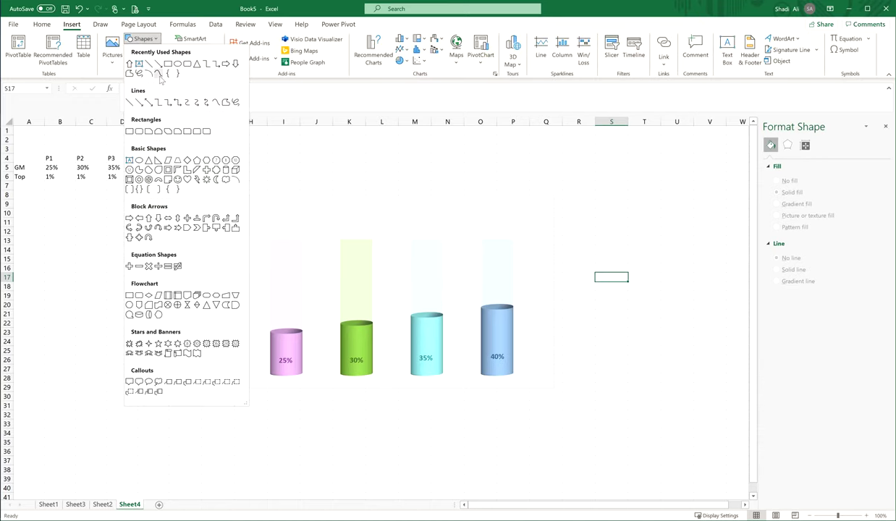
key("Escape")
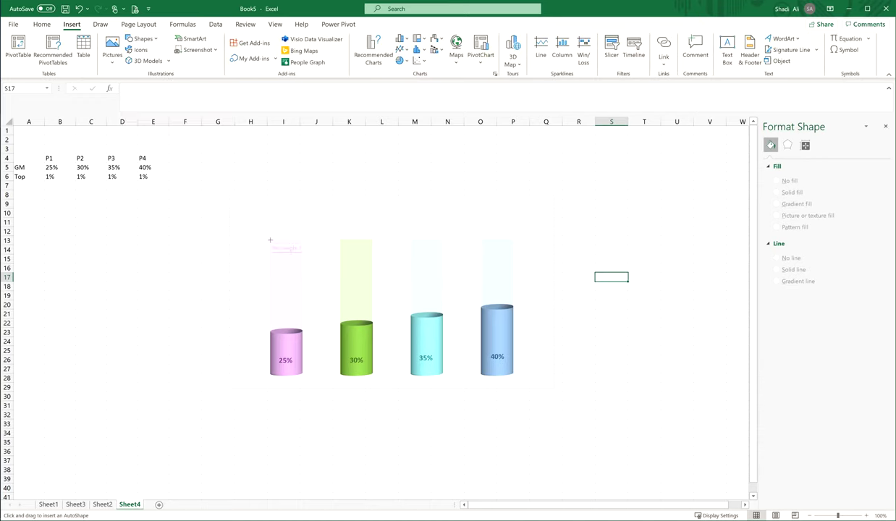
left_click_drag(270, 241, 286, 244)
left_click_drag(302, 247, 293, 244)
left_click(364, 39)
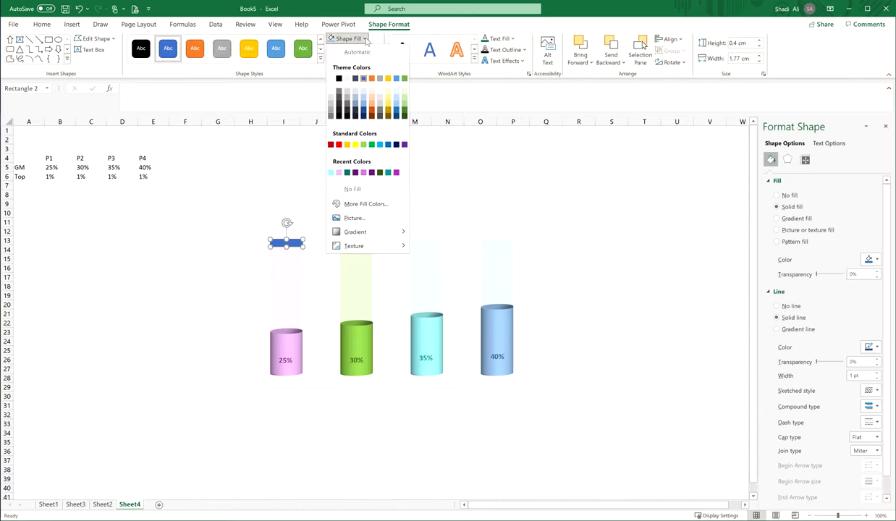
left_click(355, 173)
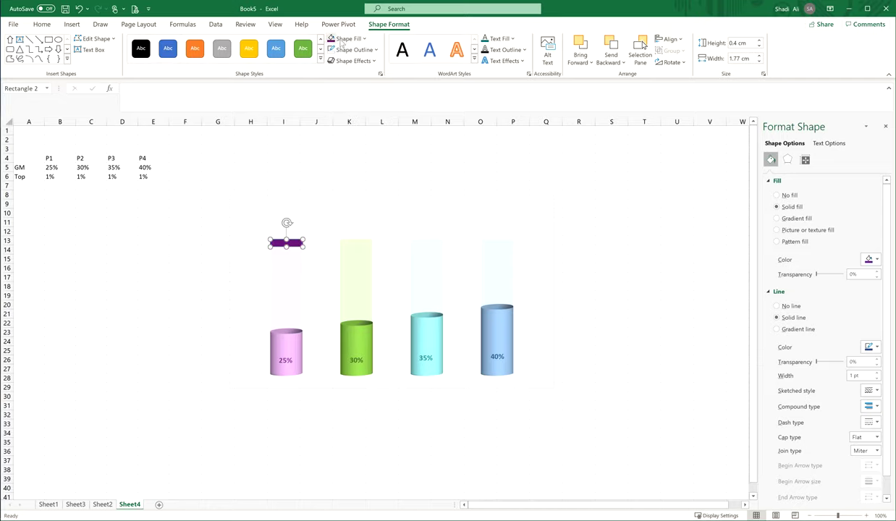
left_click(348, 39)
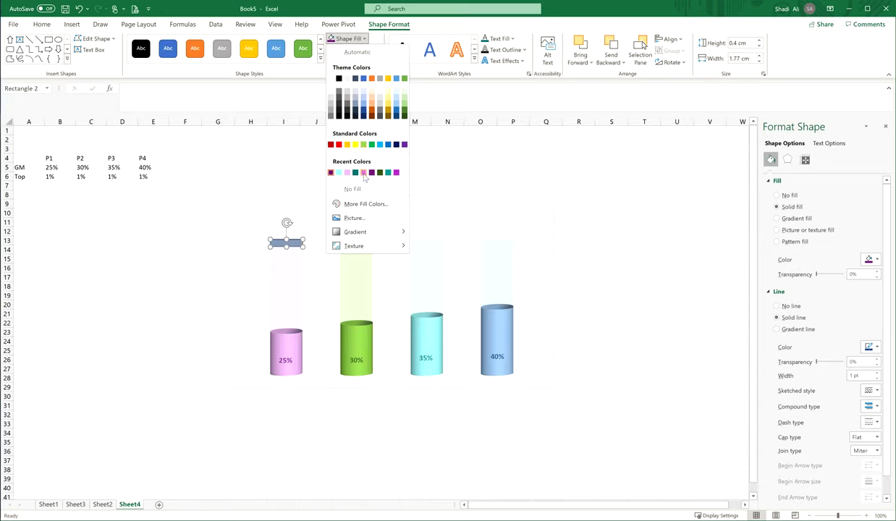
left_click(364, 175)
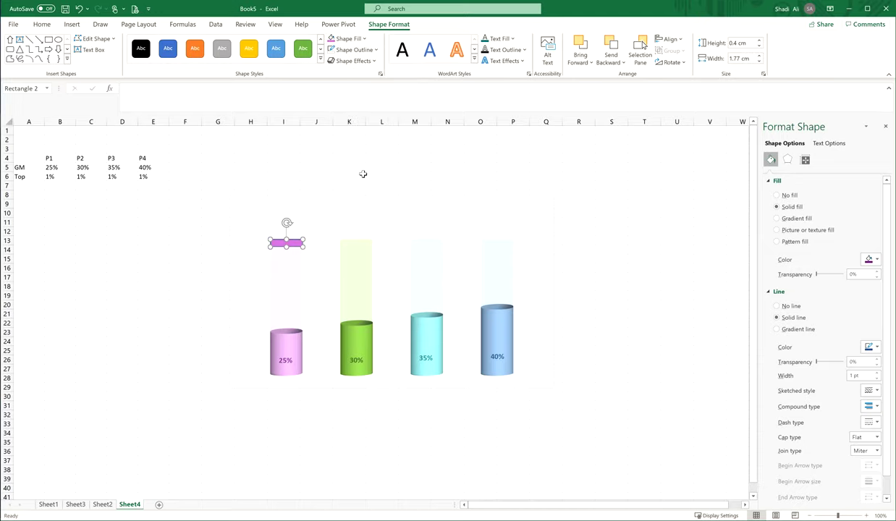
left_click(353, 49)
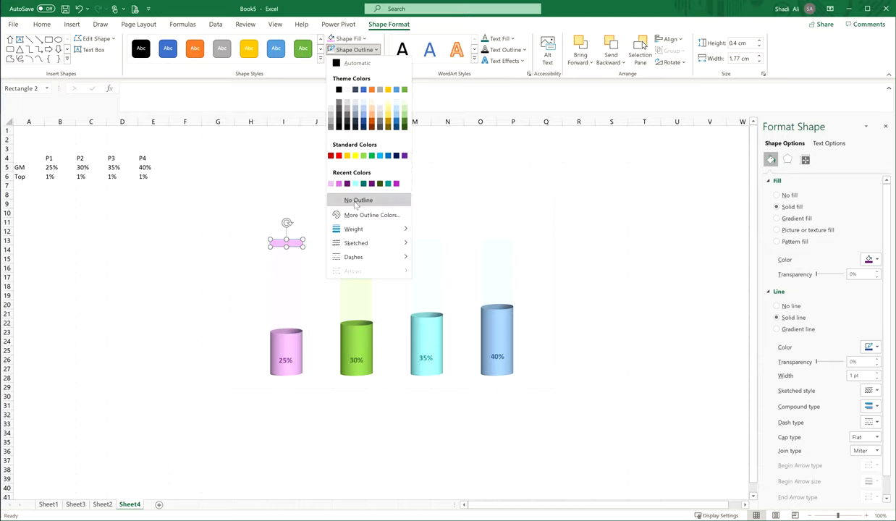
left_click(355, 203)
left_click(141, 266)
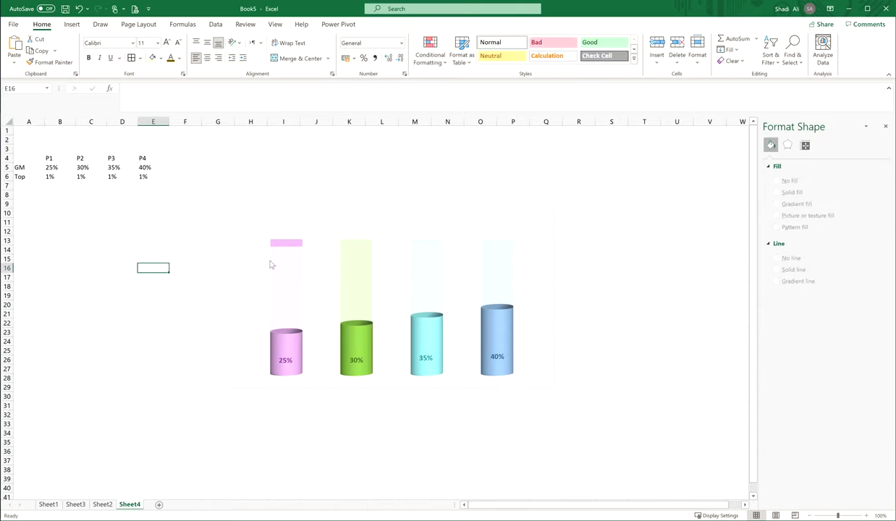
left_click(288, 244)
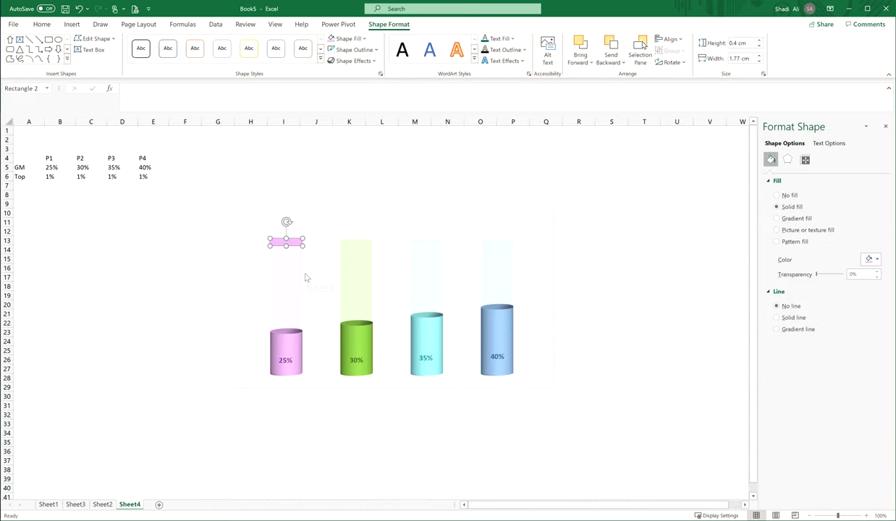
- Copy the pink cap onto the 30%, 35% and 40% tubes in light green, light cyan and light blue
left_click_drag(293, 243, 357, 245)
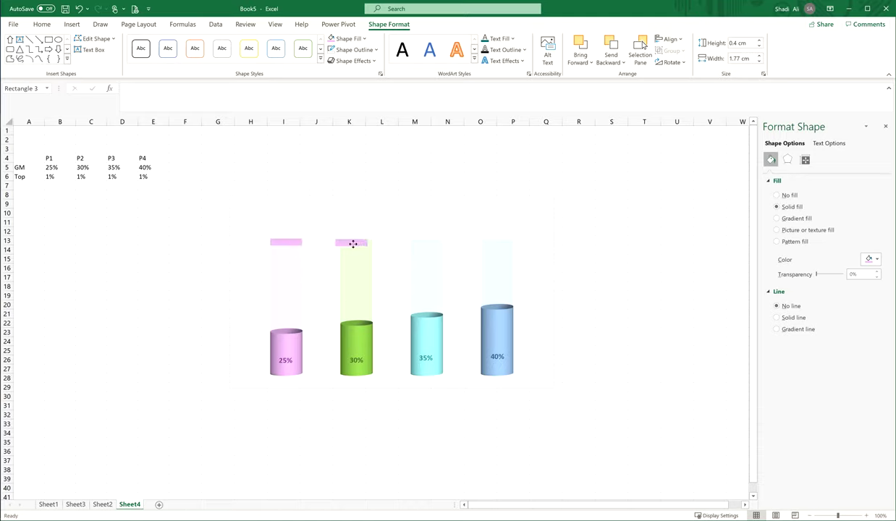
left_click(347, 38)
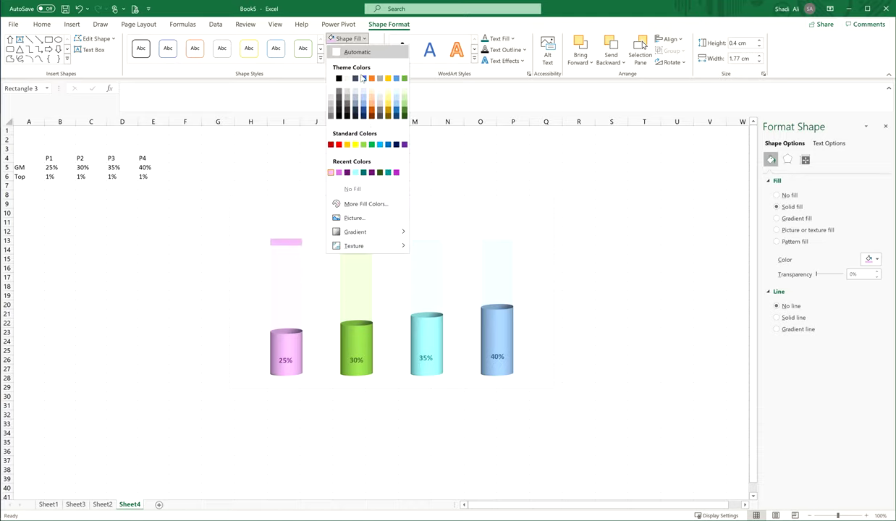
left_click(403, 102)
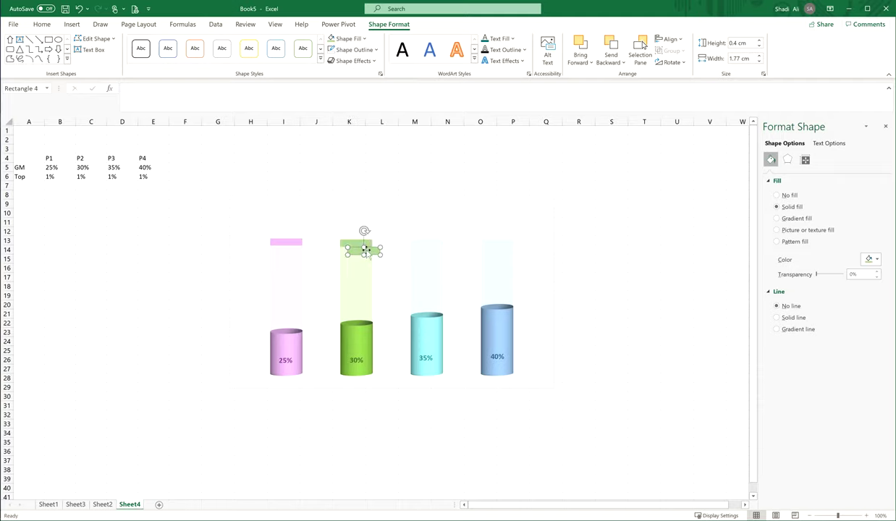
left_click_drag(359, 244, 431, 244)
left_click(348, 38)
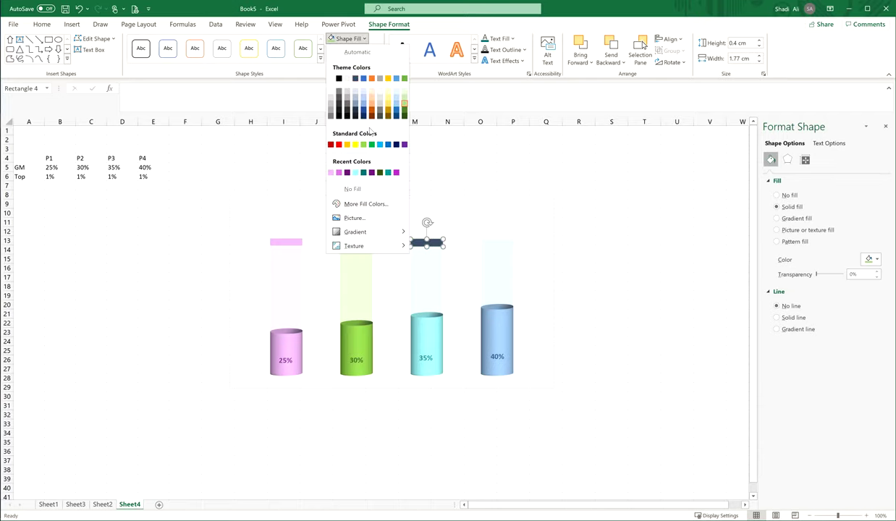
left_click(355, 172)
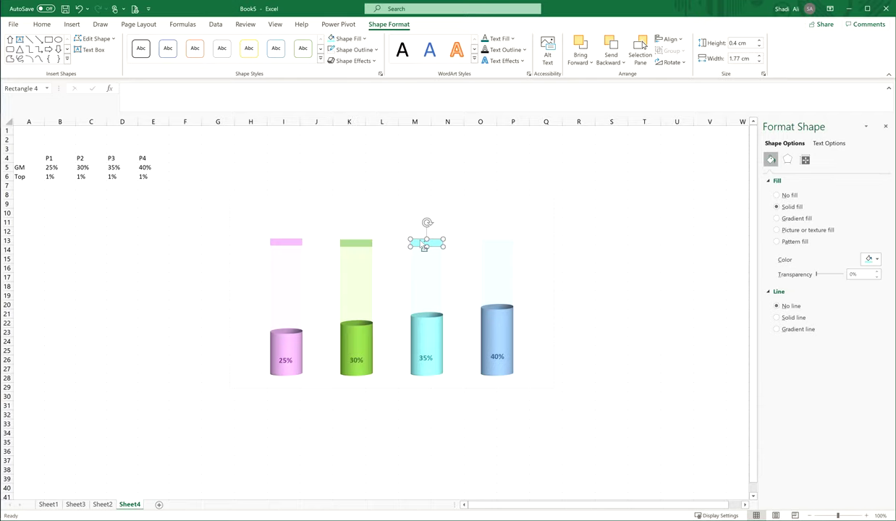
left_click_drag(420, 239, 498, 244)
left_click(349, 39)
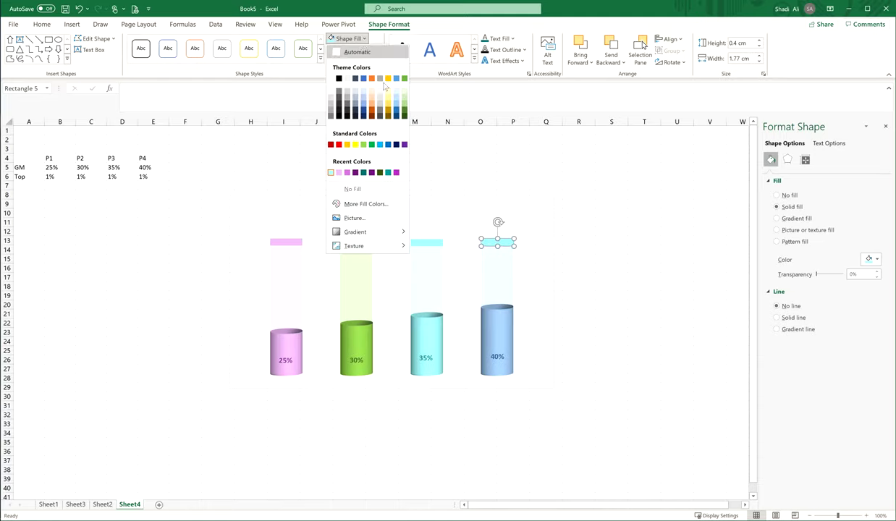
left_click(396, 108)
left_click(632, 282)
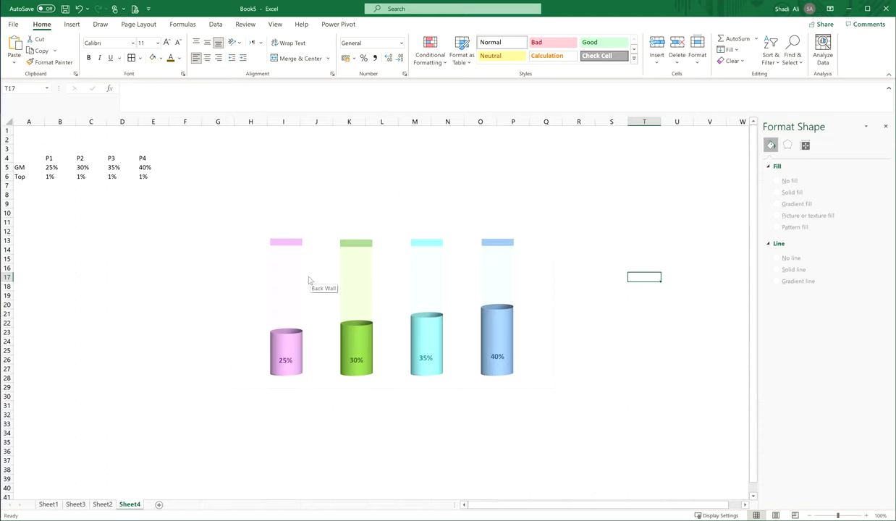
- Insert the Africa map icon from the icon library
left_click(72, 24)
left_click(139, 49)
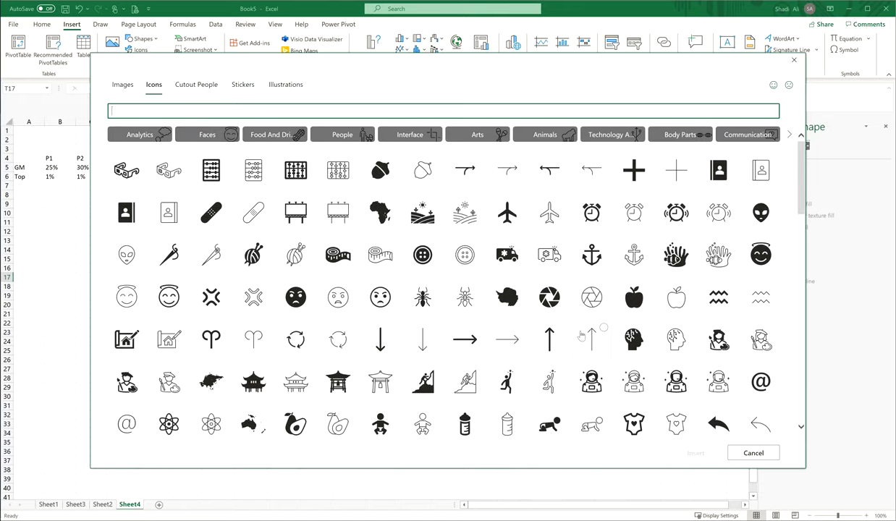
scroll(569, 329, "down", 2)
scroll(578, 334, "down", 4)
scroll(577, 334, "down", 2)
scroll(578, 334, "down", 5)
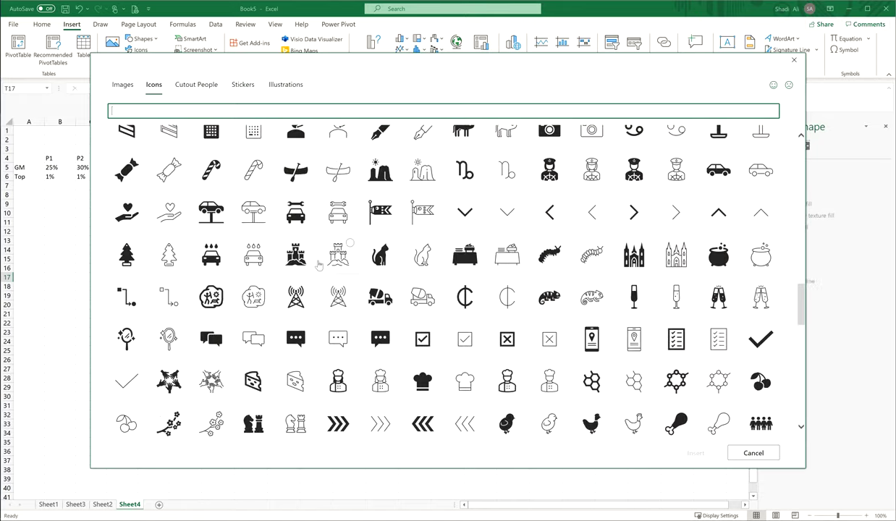
scroll(572, 340, "up", 3)
scroll(562, 352, "up", 5)
scroll(562, 352, "up", 6)
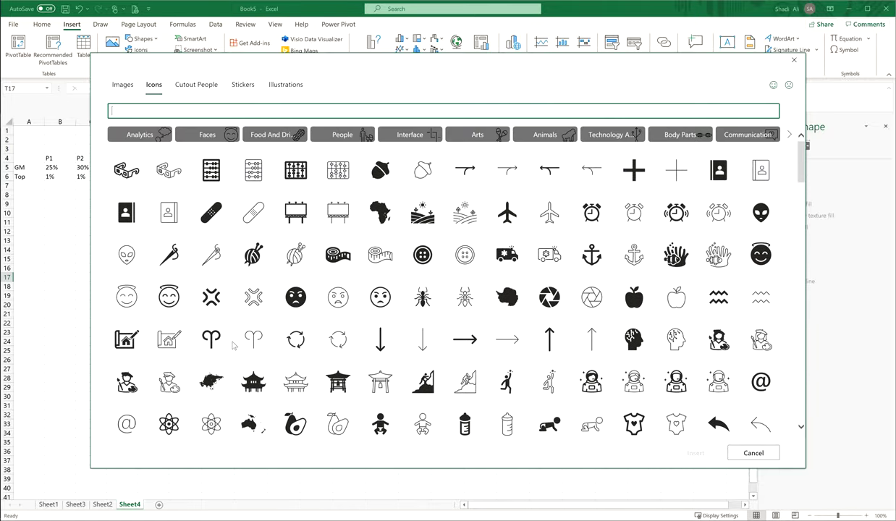
left_click(376, 210)
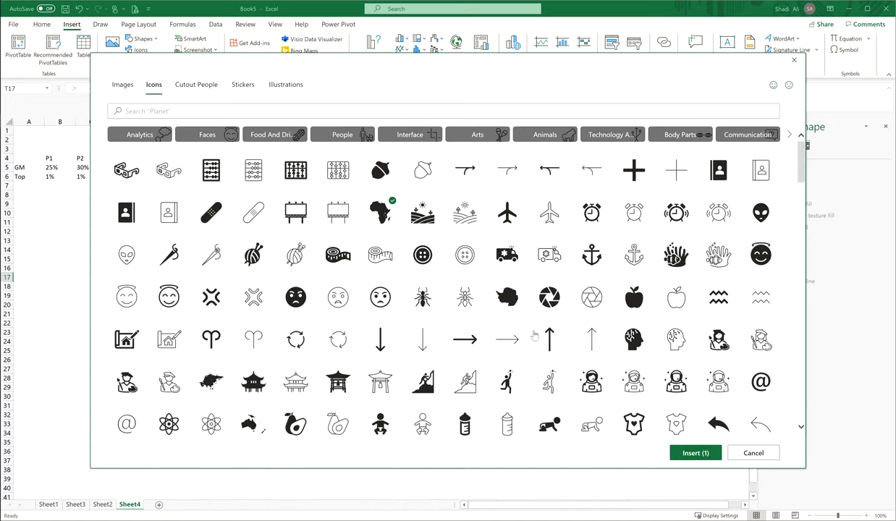
left_click(696, 453)
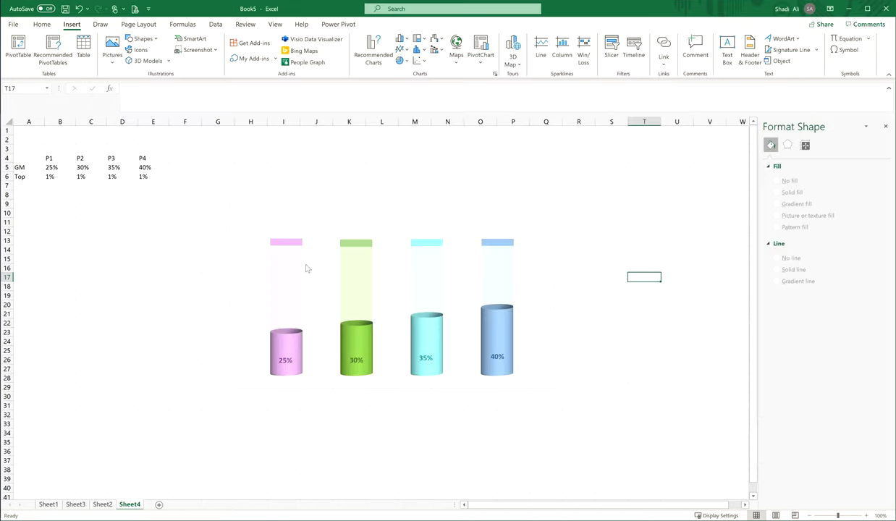
- Place the Africa icon below the pink cap at 2 cm height and colour it pink
left_click_drag(652, 295, 288, 267)
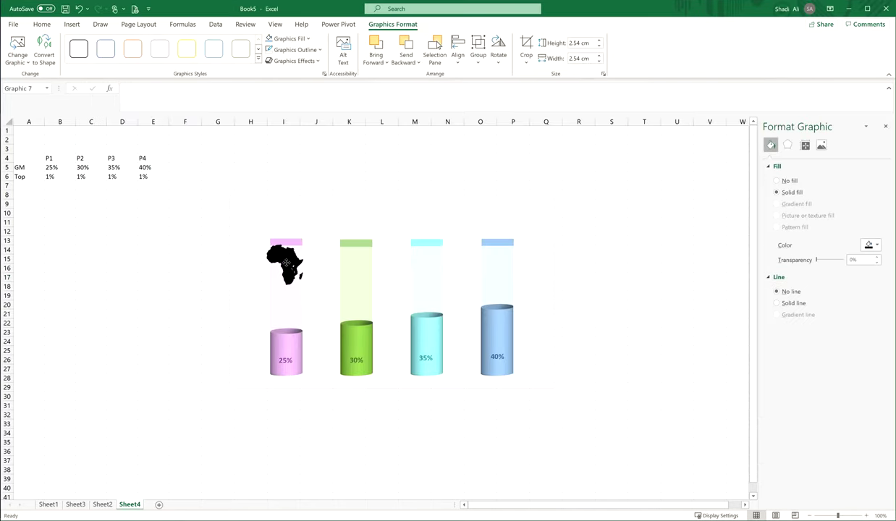
left_click(578, 42)
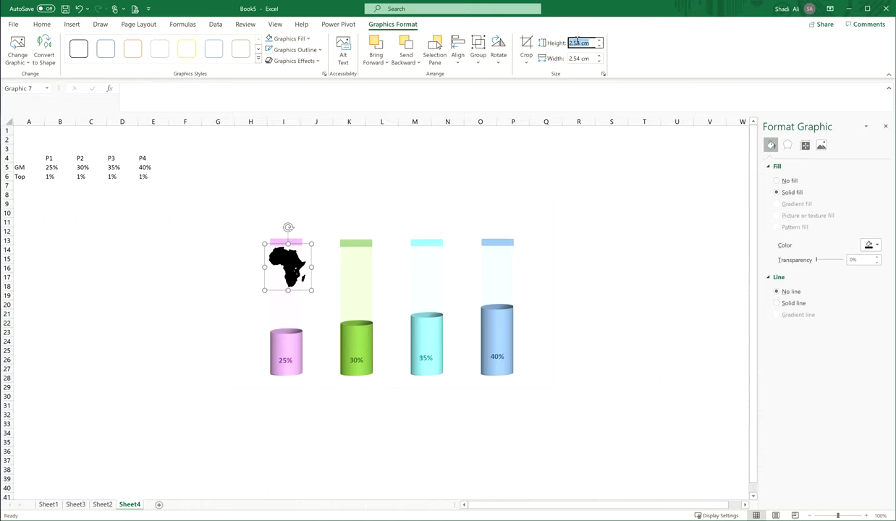
type("2")
key("Return")
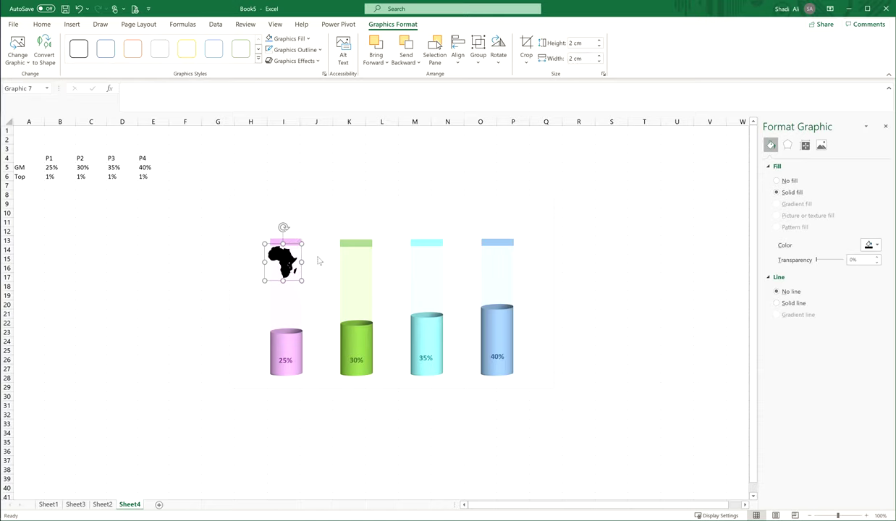
left_click_drag(284, 261, 287, 270)
left_click(290, 38)
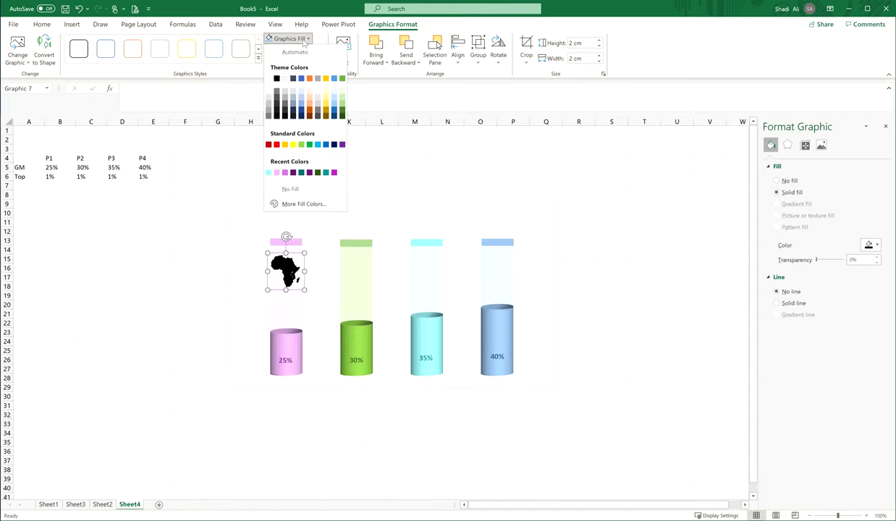
left_click(284, 172)
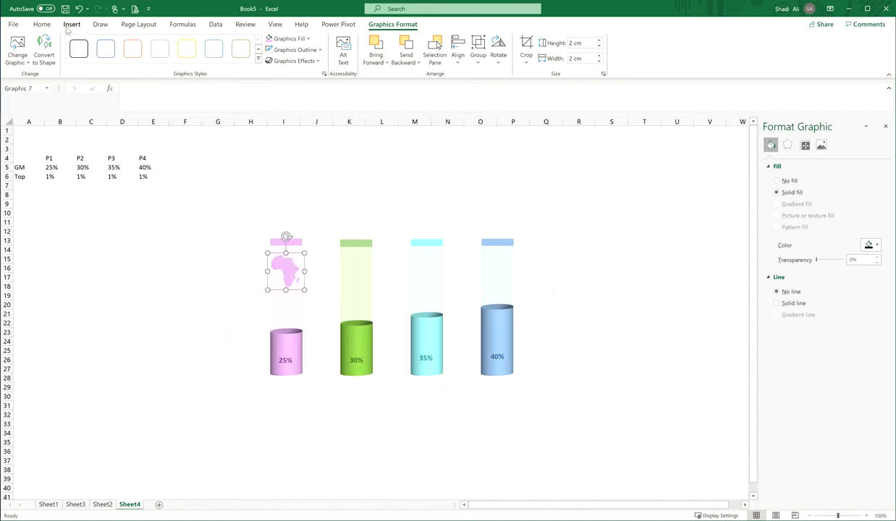
left_click(70, 24)
- Insert the Europe map icon at 2 cm height and move it onto the green tube
left_click(136, 49)
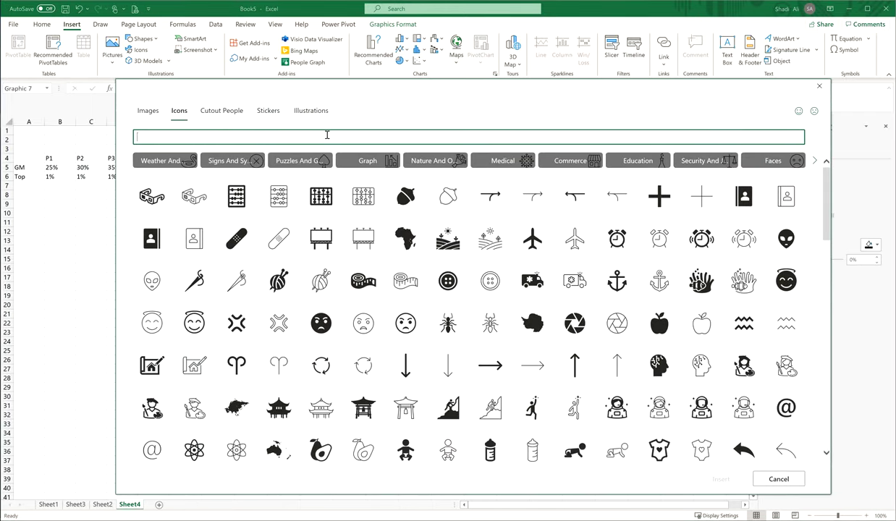
type("europe")
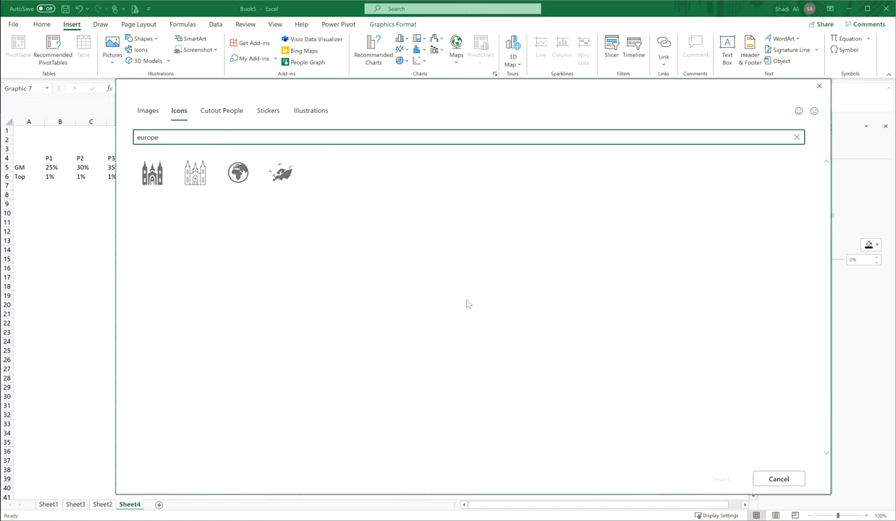
left_click(280, 170)
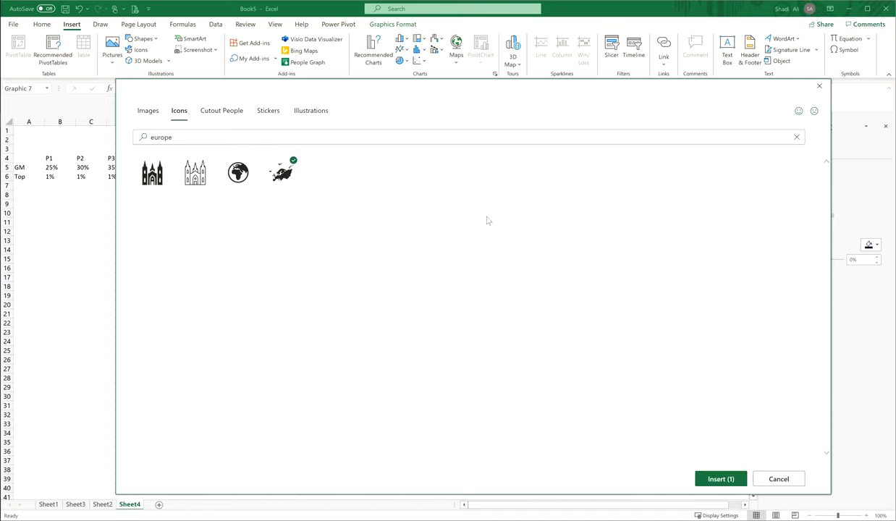
left_click(716, 479)
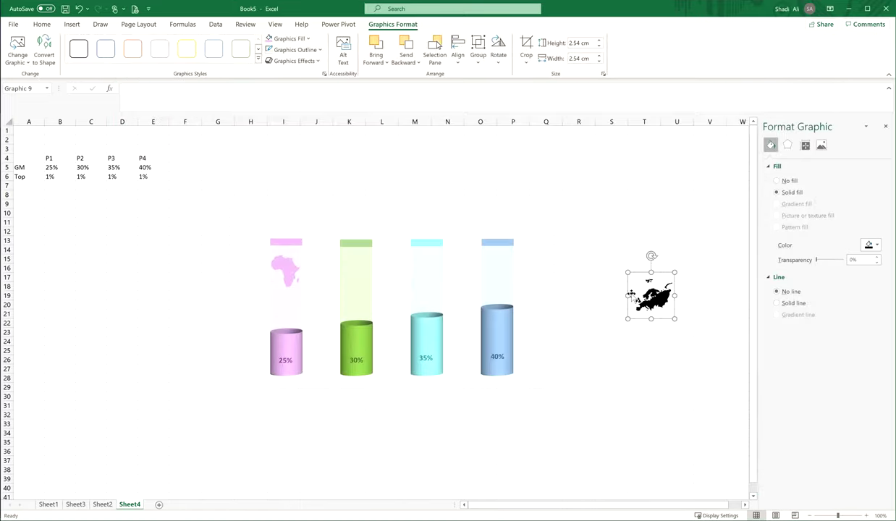
left_click(578, 43)
type("2")
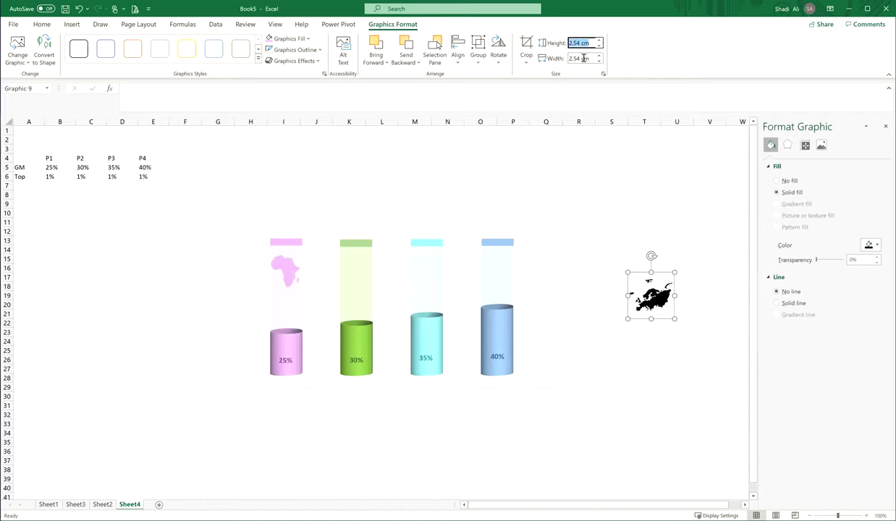
key("Return")
left_click_drag(651, 295, 356, 266)
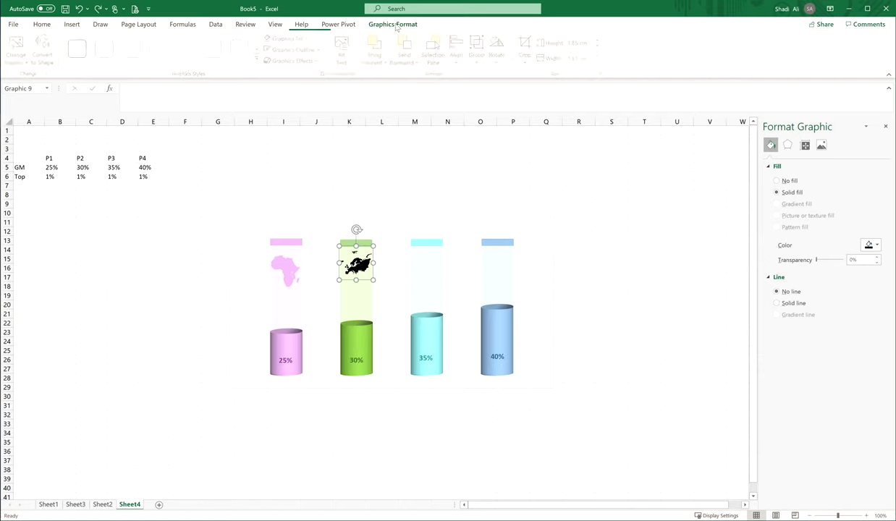
- Resize the Europe icon to 1.75 cm and colour it green
left_click(572, 44)
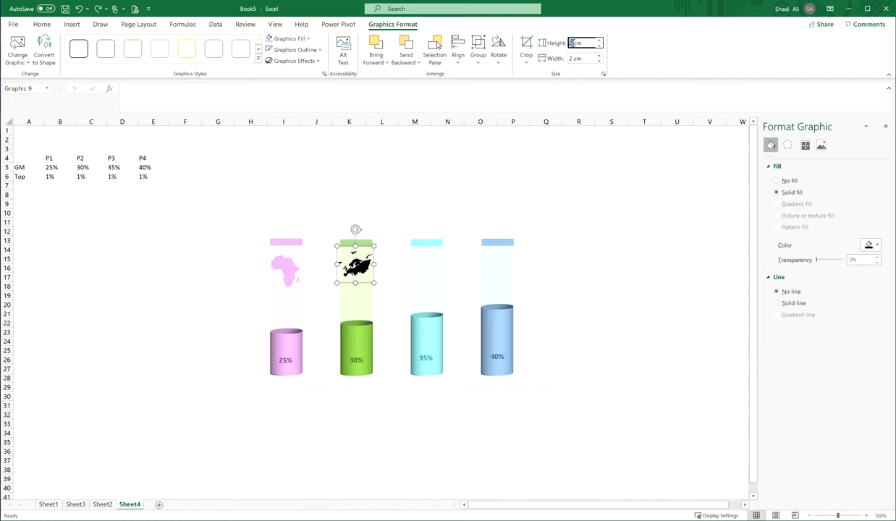
type("1.75")
key("Return")
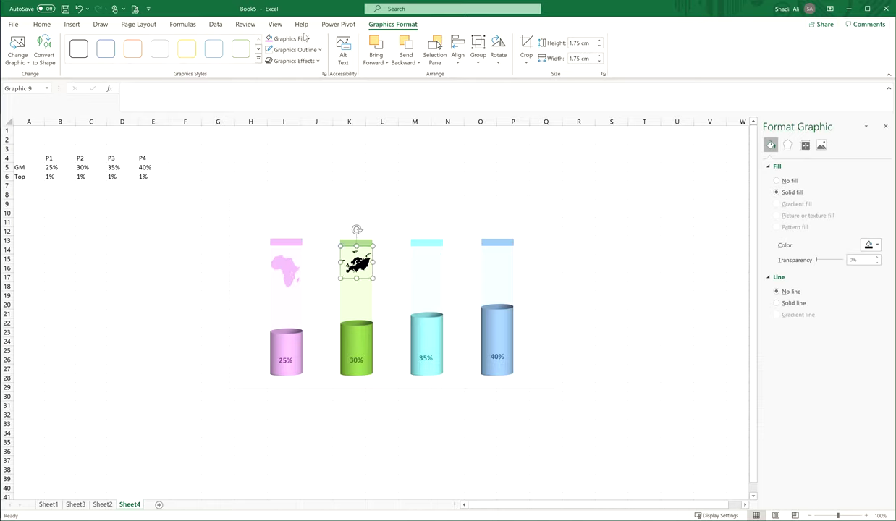
left_click(289, 39)
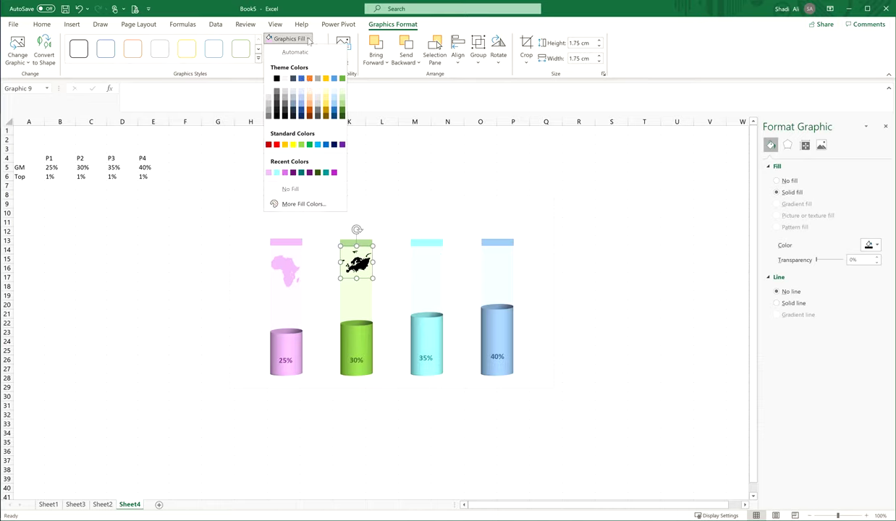
left_click(342, 102)
- Shrink the Africa icon to 1.75 cm and nudge it into place in its tube
left_click(290, 273)
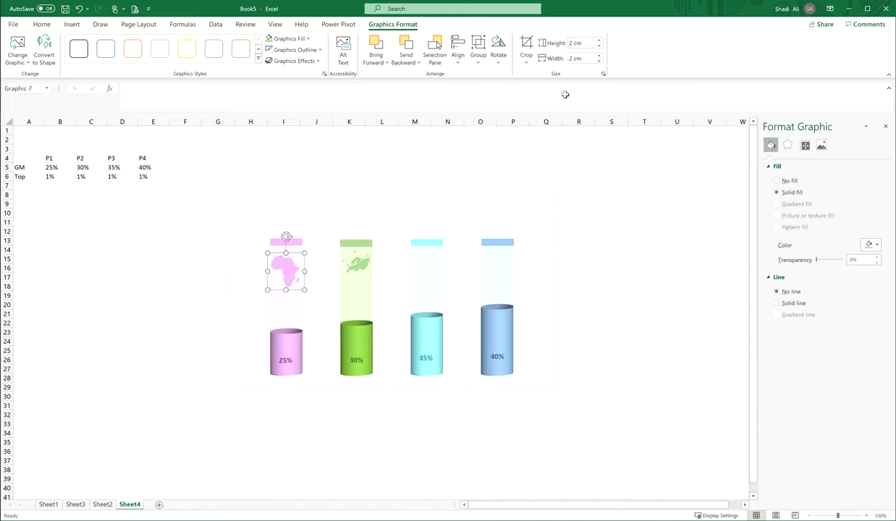
left_click(572, 43)
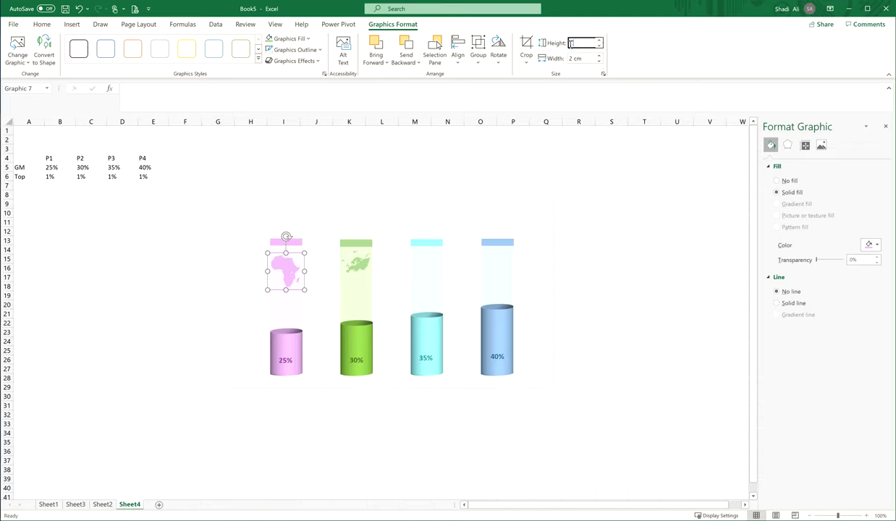
type("1.75")
key("Return")
left_click_drag(285, 269, 286, 266)
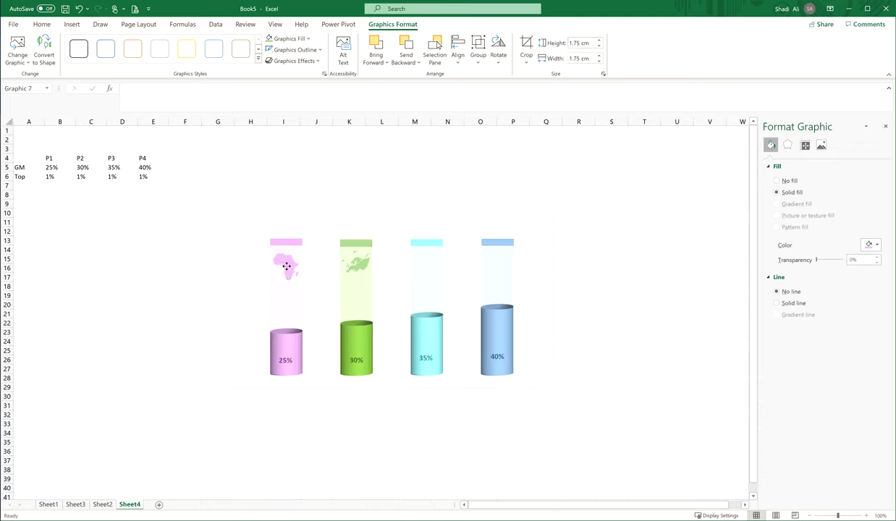
- With the chart selected, insert the Asia map icon found by searching 'asia' in Icons
left_click(430, 197)
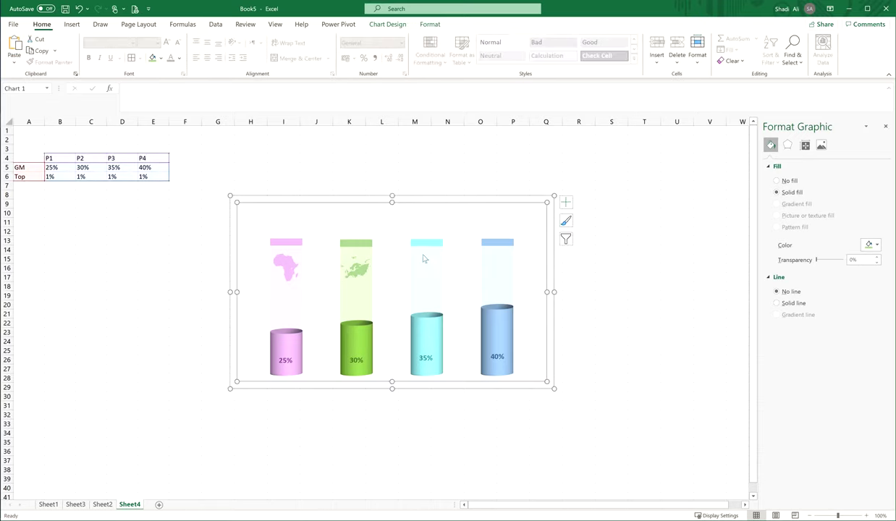
left_click(430, 196)
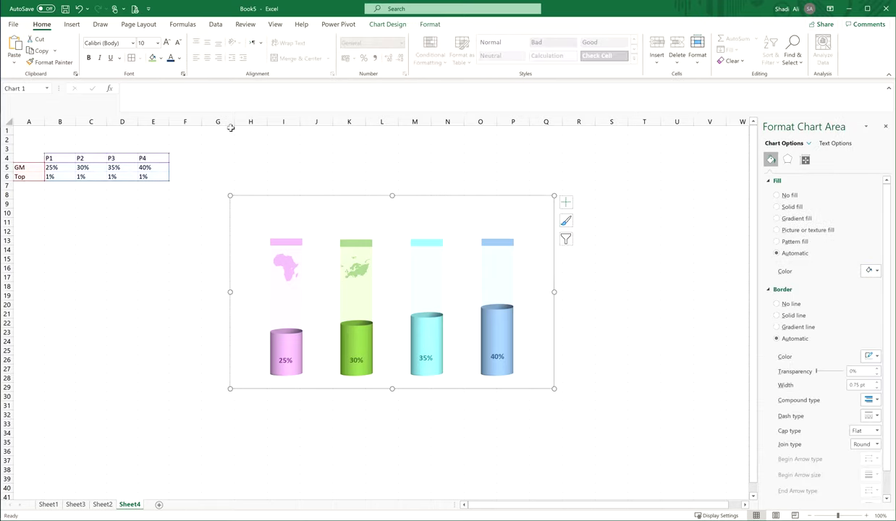
left_click(71, 24)
left_click(138, 50)
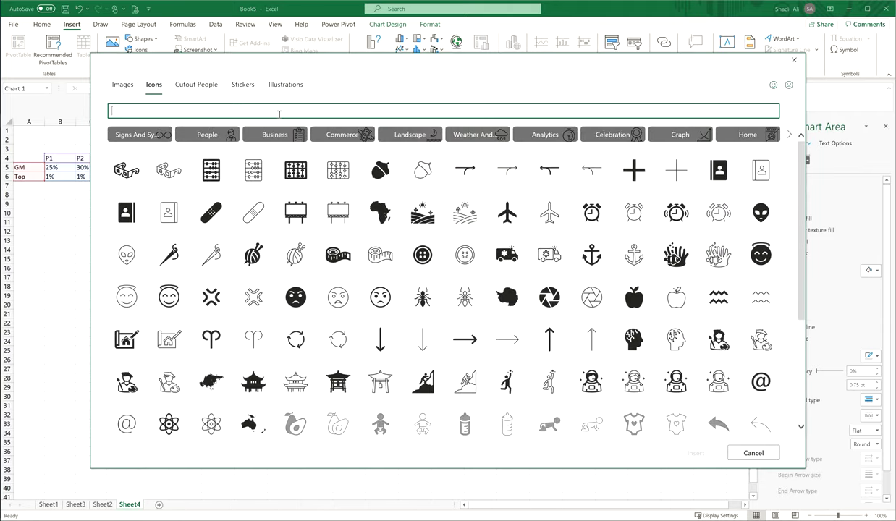
type("asia")
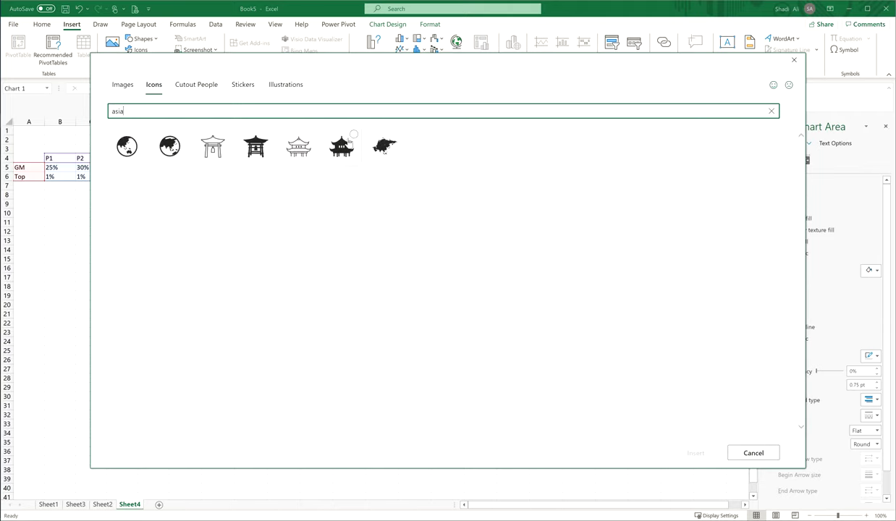
left_click(384, 147)
left_click(695, 453)
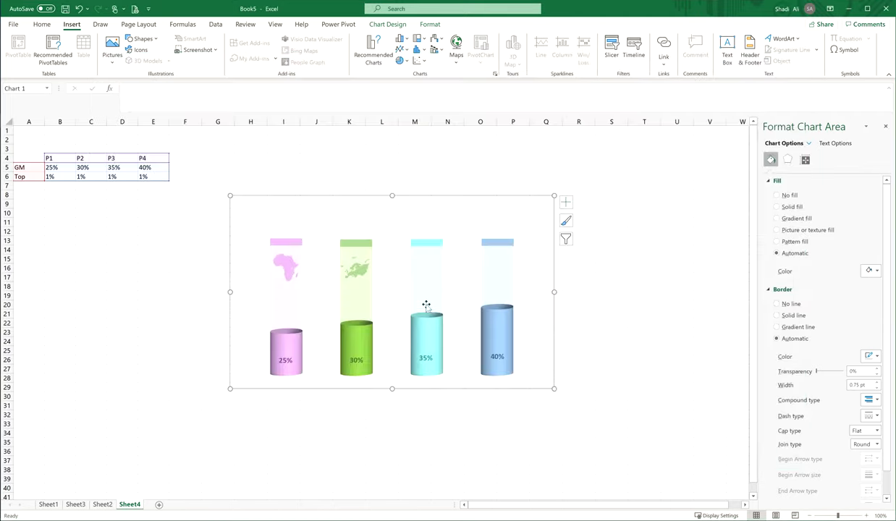
- Size the Asia icon to 1.75 cm, centre it above the cyan tube, and fill it cyan
left_click_drag(251, 212, 422, 260)
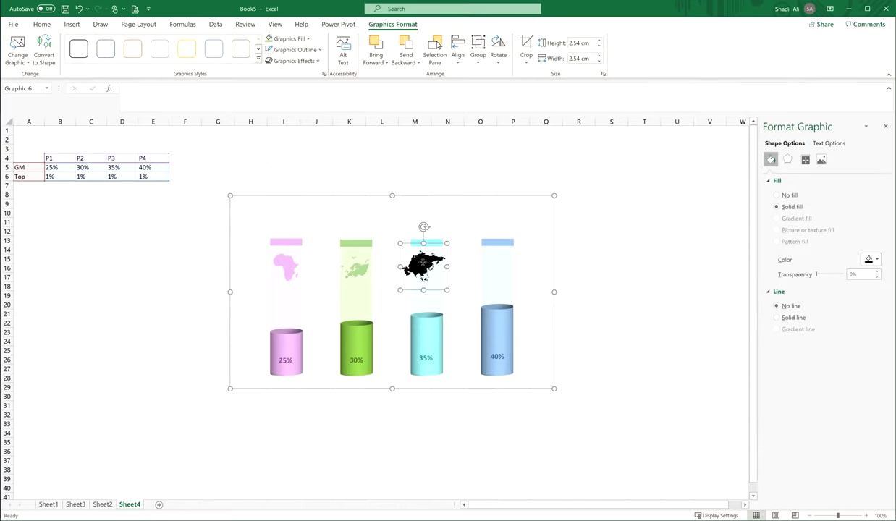
left_click(577, 43)
type("1.75")
key("Return")
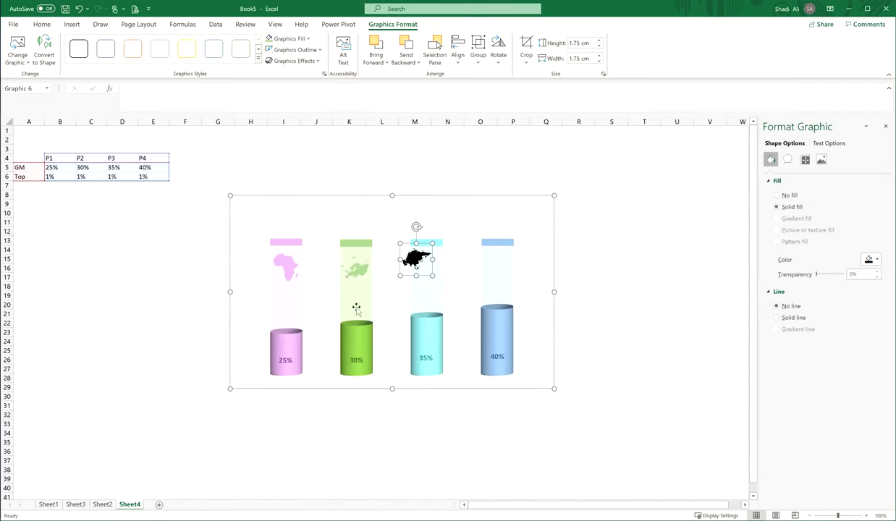
left_click_drag(415, 262, 425, 265)
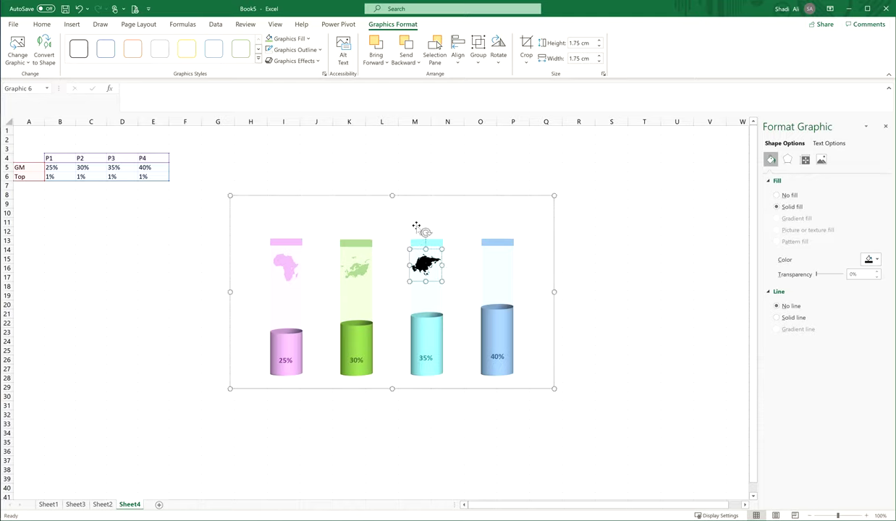
left_click(290, 39)
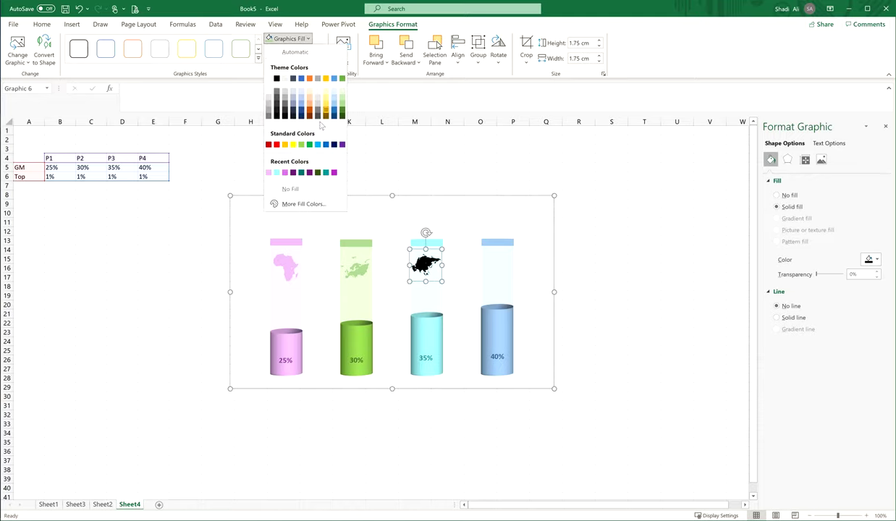
left_click(276, 172)
left_click(90, 28)
- Insert the North America map icon found by searching 'america' in Icons
left_click(71, 25)
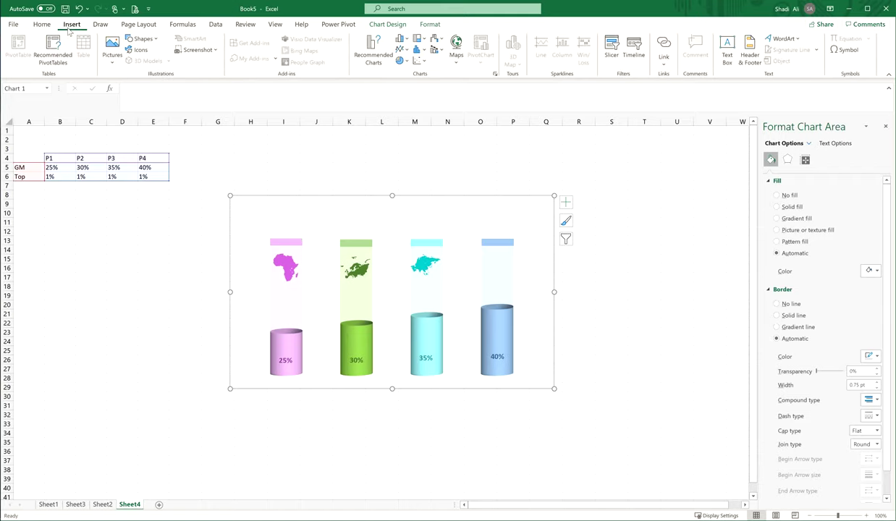
left_click(137, 50)
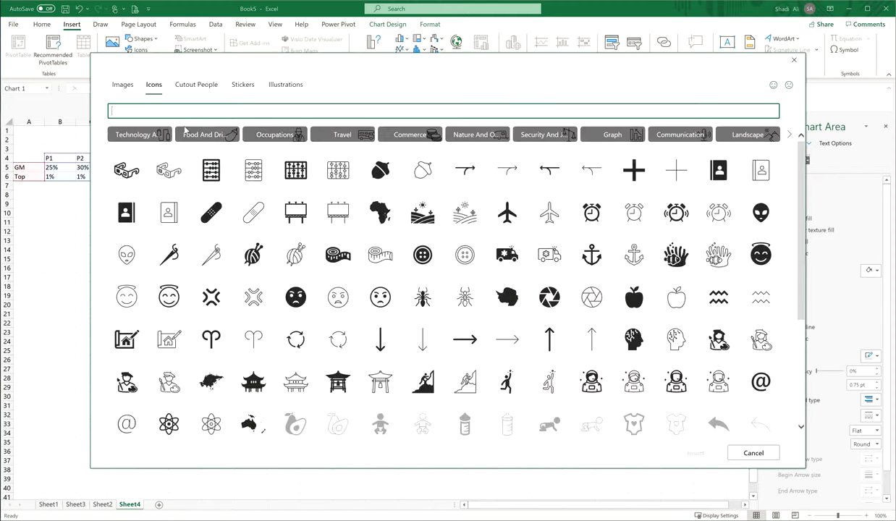
type("america")
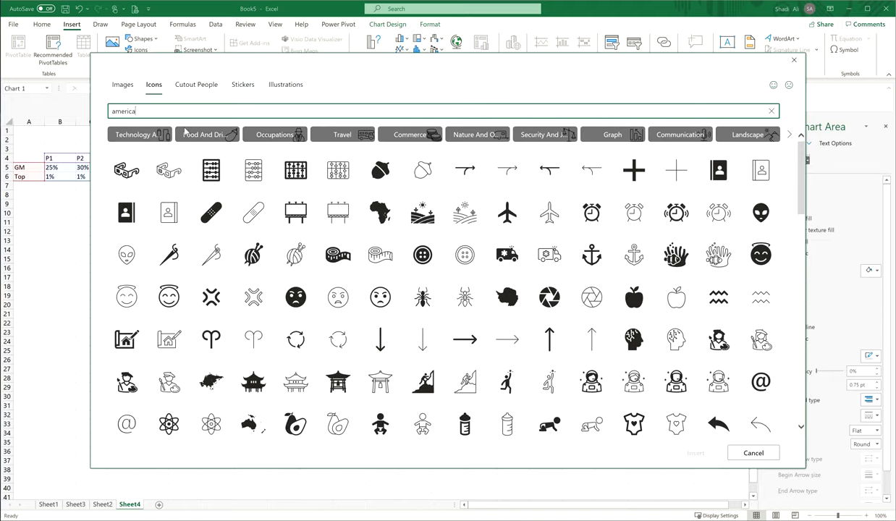
left_click(171, 145)
left_click(688, 453)
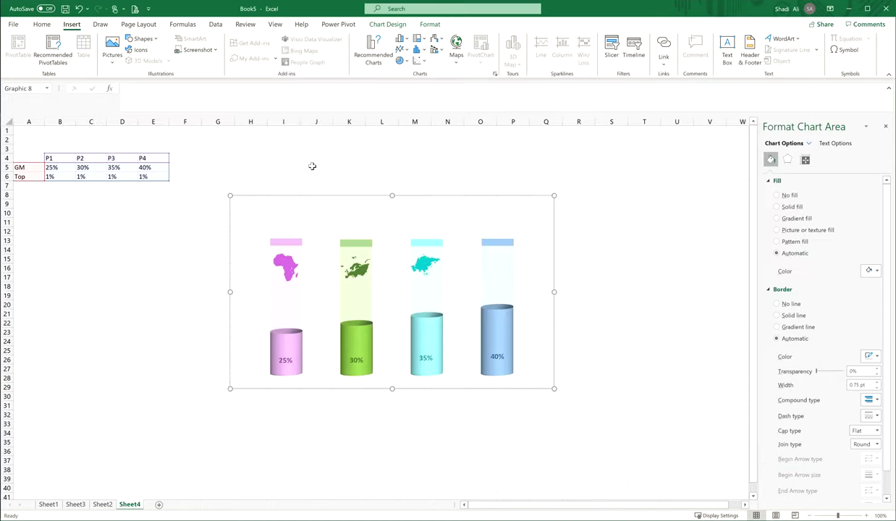
- Set the America icon to 1.75 cm high and move it above the blue 40% cylinder
left_click(572, 43)
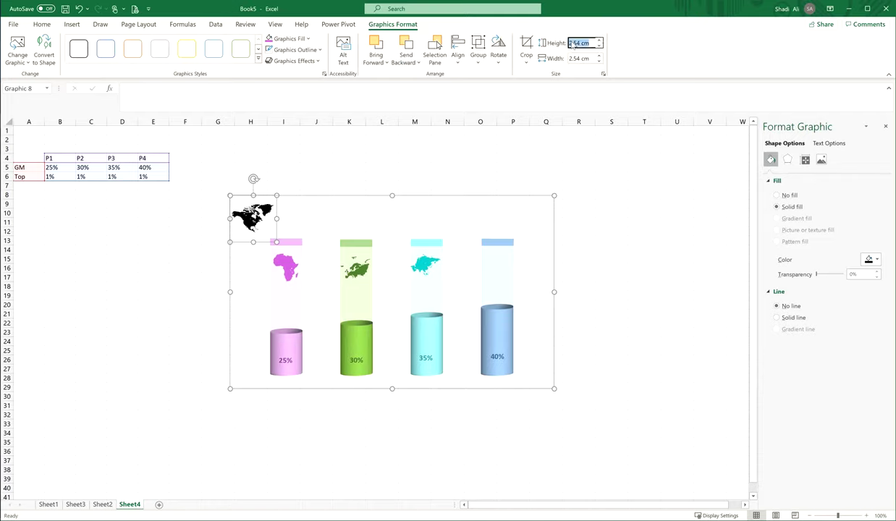
type("1.75")
key("Return")
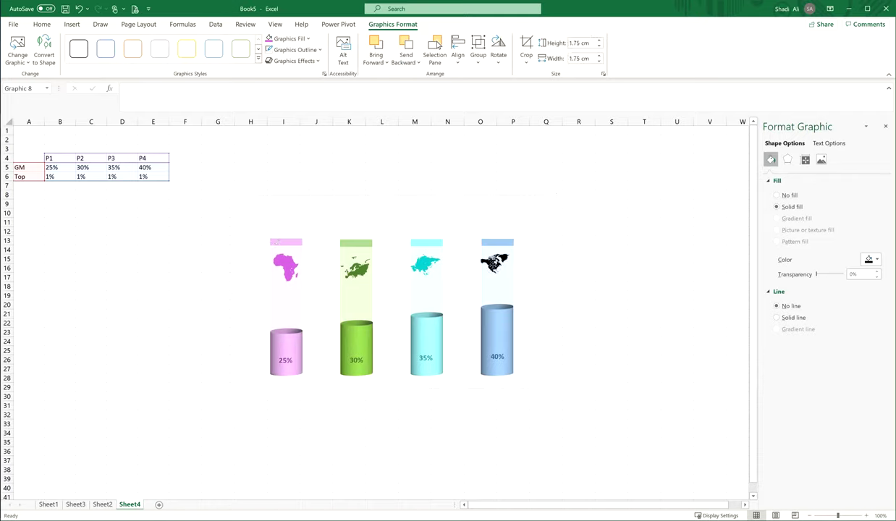
left_click_drag(247, 217, 499, 271)
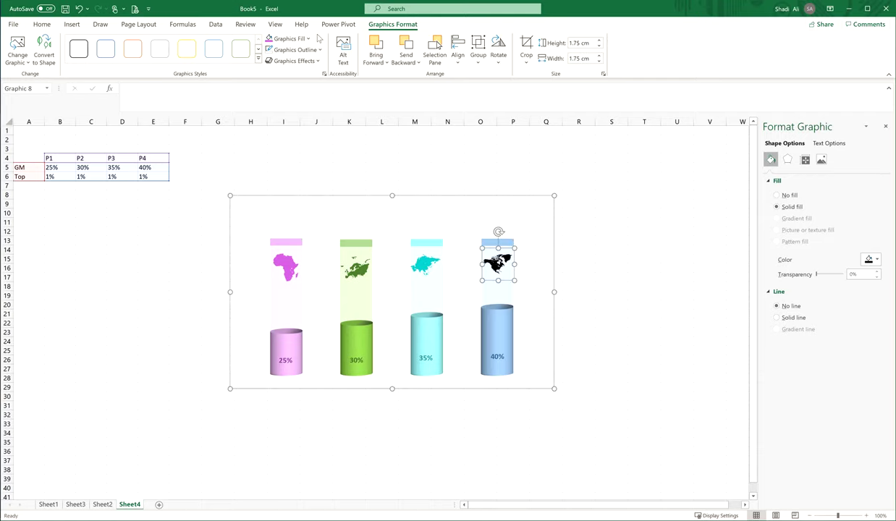
left_click(285, 38)
- Tint the North America icon dark blue, then select the cyan, blue, green and pink columns
left_click(334, 118)
left_click(418, 278)
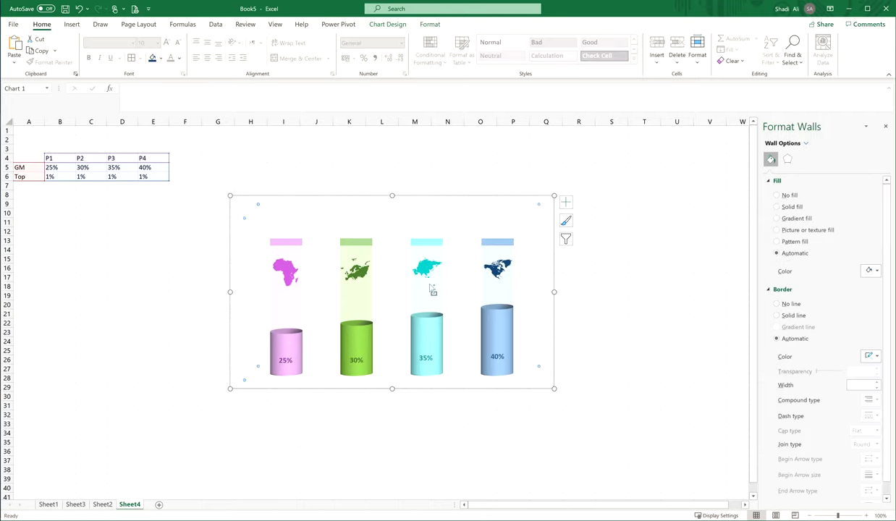
left_click(419, 285)
left_click(500, 289, "shift")
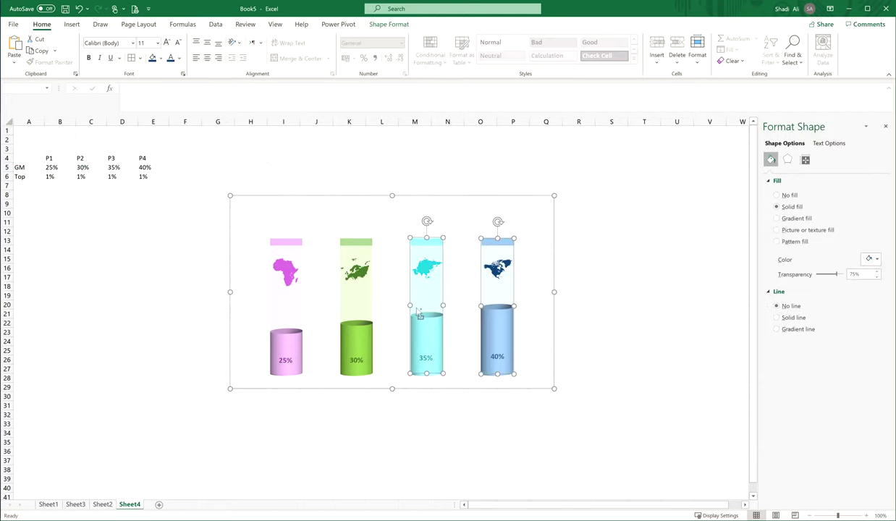
left_click(352, 311, "shift")
left_click(293, 315, "shift")
- Group the four selected columns and align the group over the chart
right_click(286, 304)
mouse_move(311, 370)
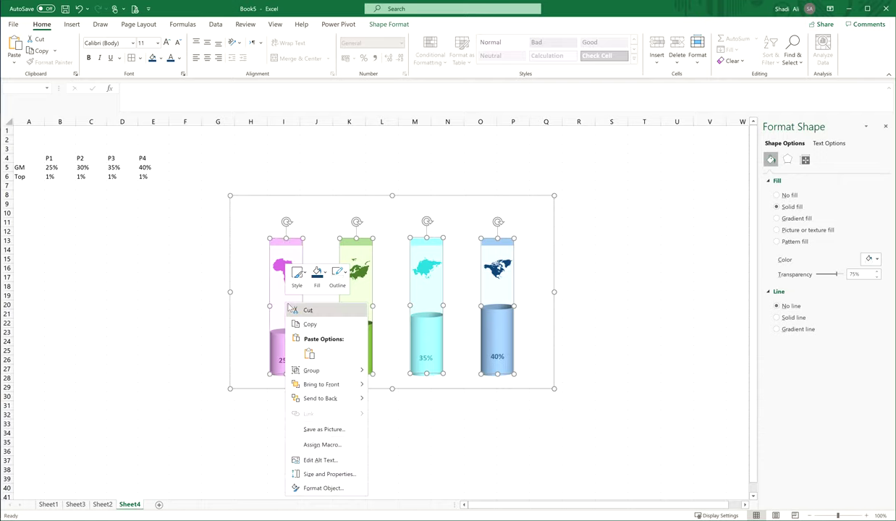
left_click(391, 370)
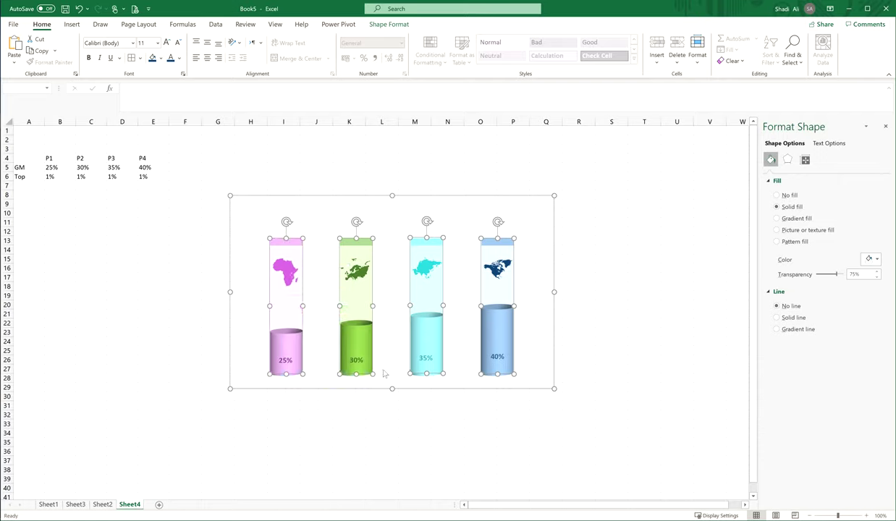
left_click_drag(398, 206, 434, 184)
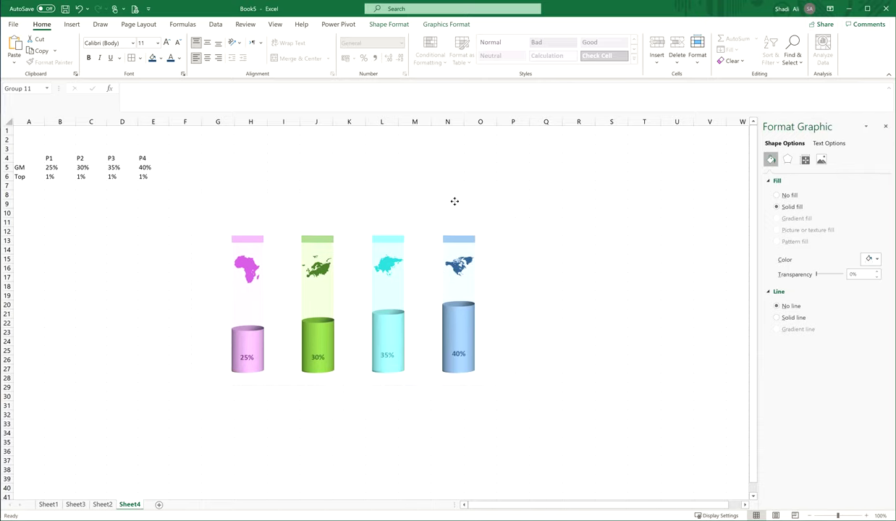
left_click_drag(434, 183, 424, 200)
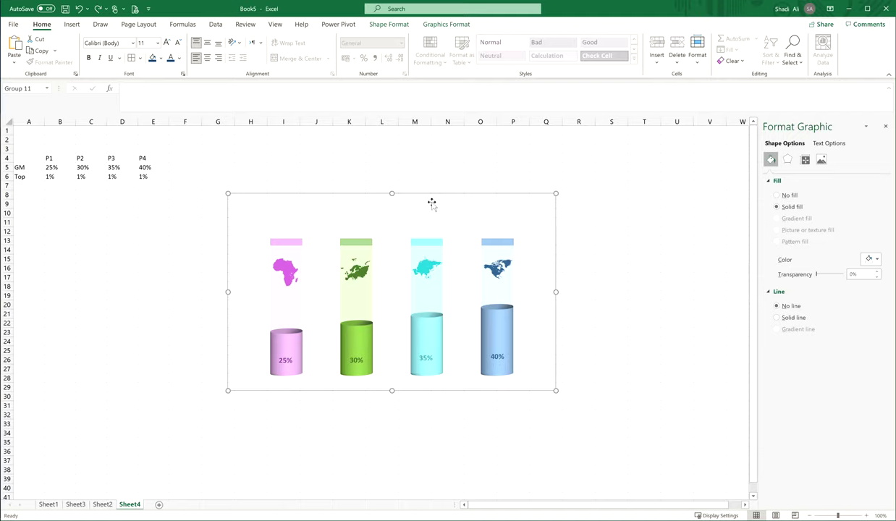
key("Escape")
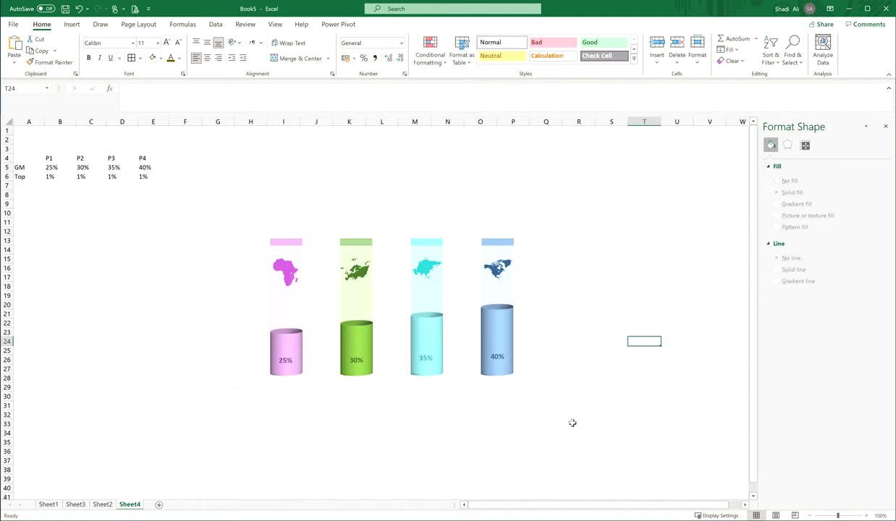